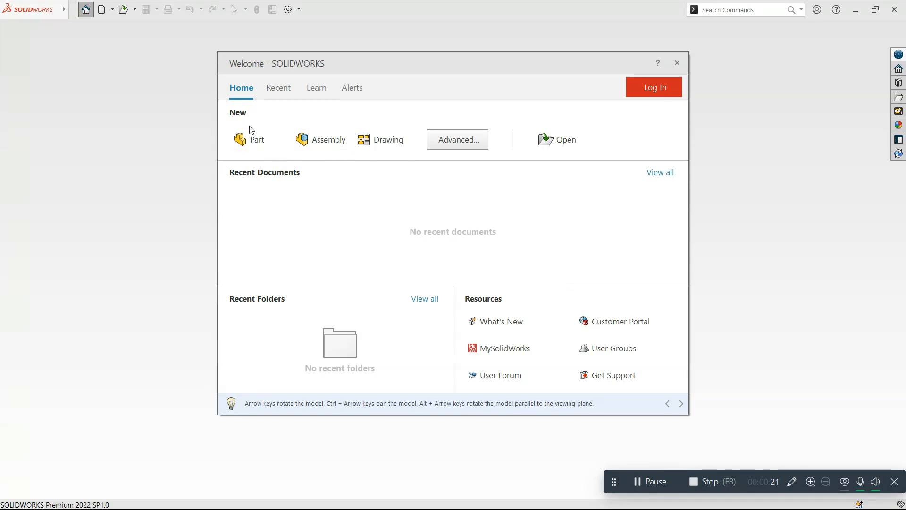
# Step: Create a new part and set its document unit system to MMGS (millimeter, gram, second)
pyautogui.click(259, 143)
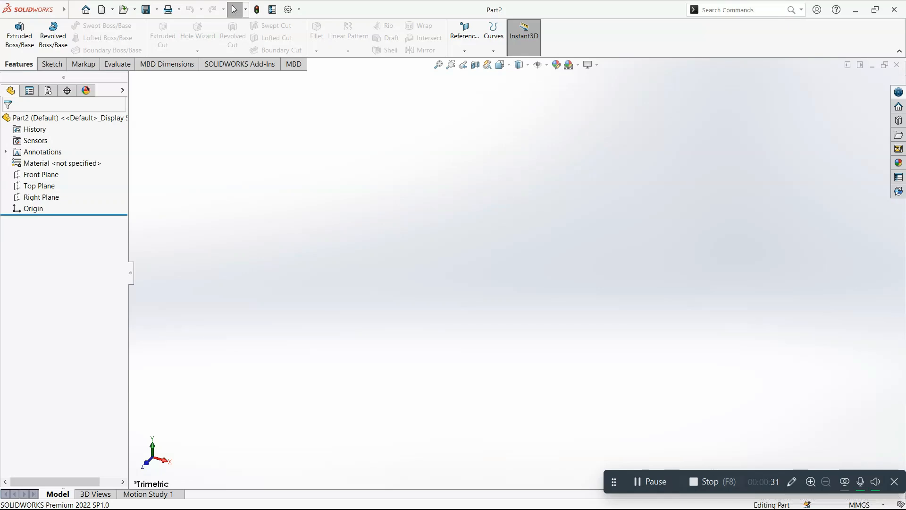
pyautogui.click(866, 505)
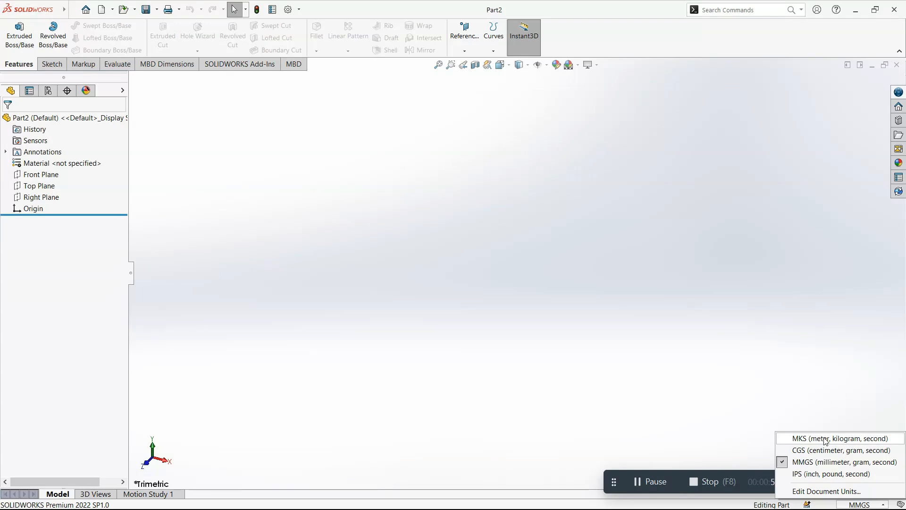
pyautogui.click(827, 492)
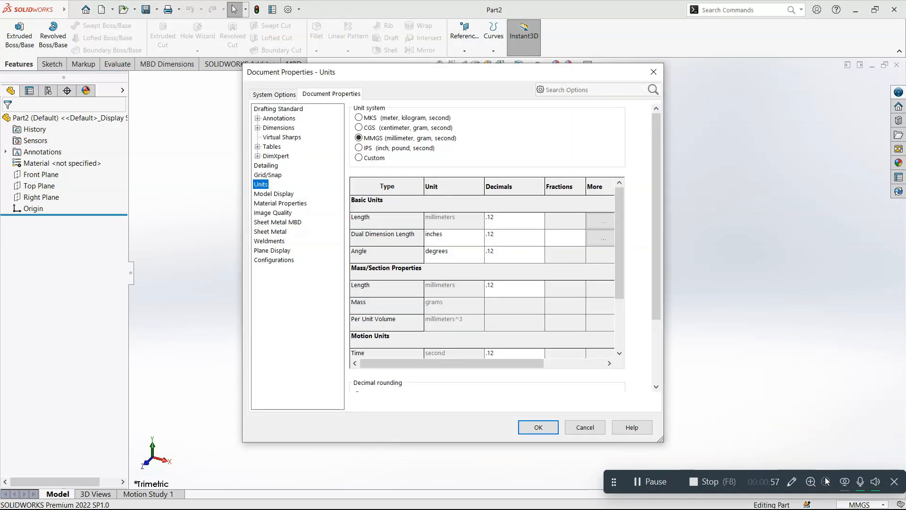
pyautogui.click(377, 158)
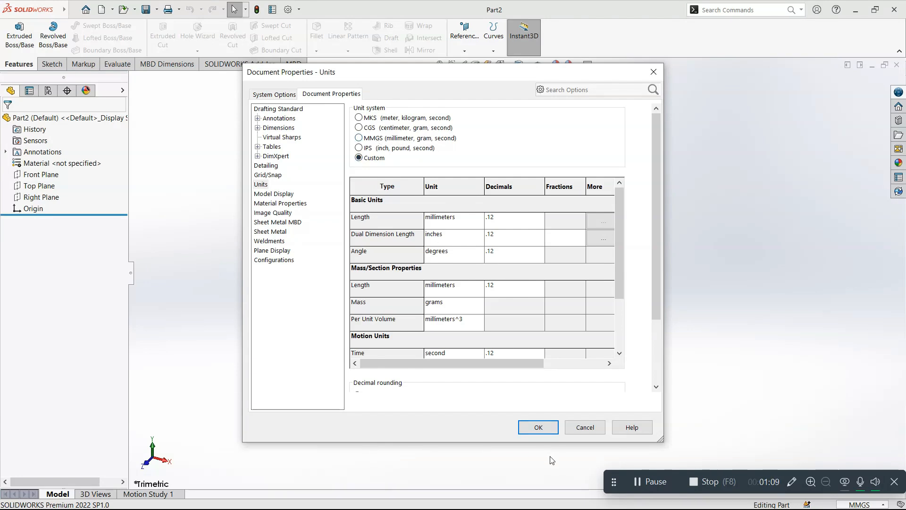
pyautogui.click(406, 138)
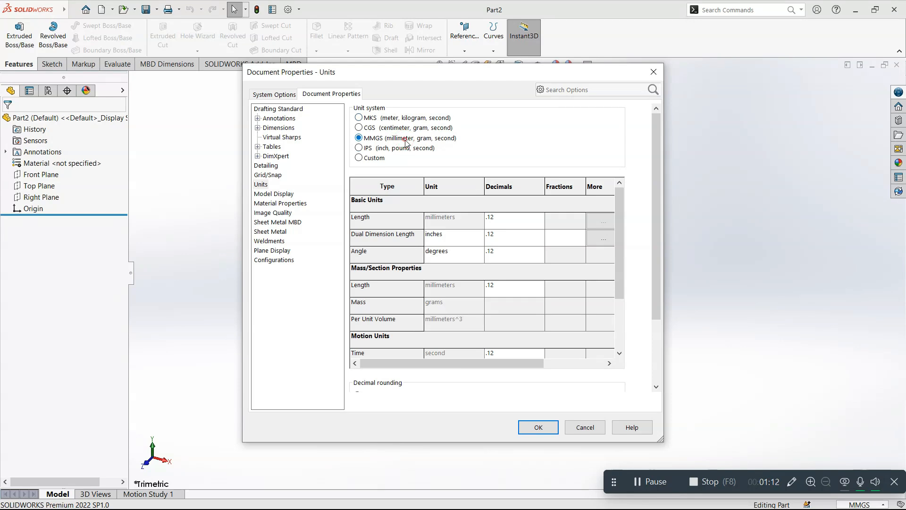
pyautogui.click(542, 429)
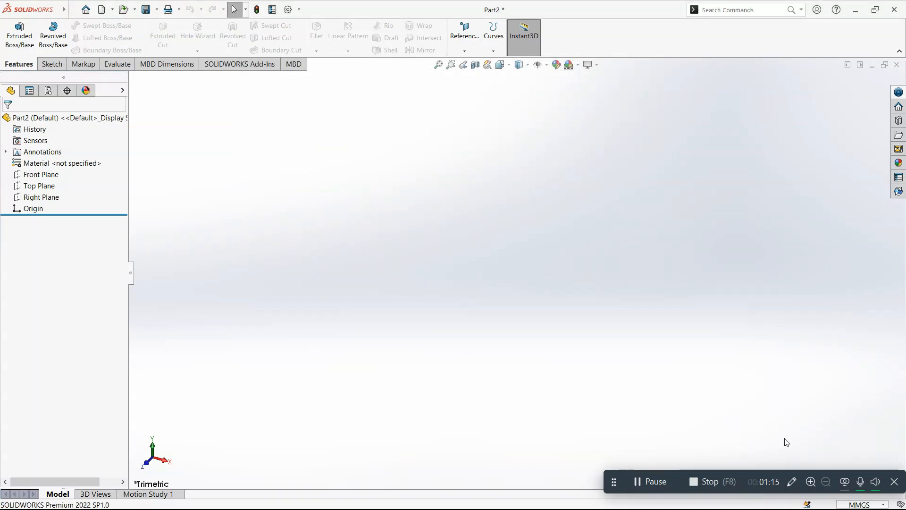
pyautogui.click(862, 505)
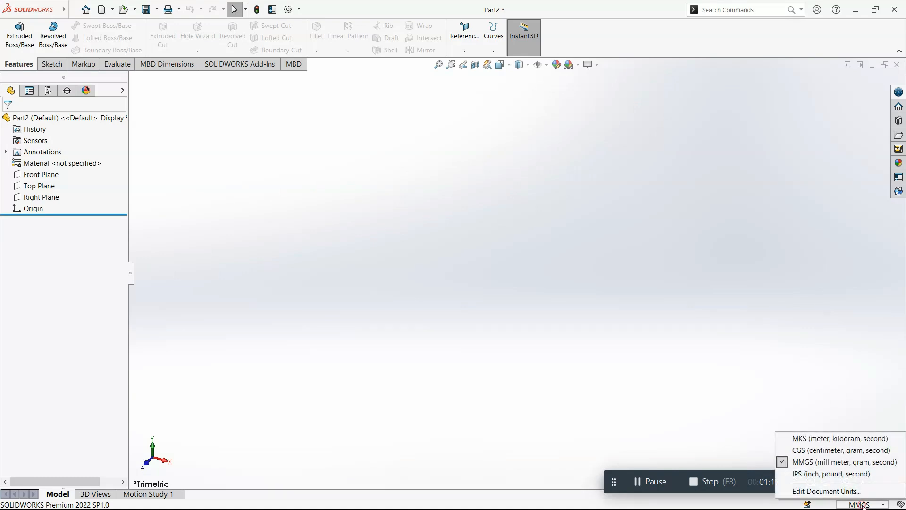
pyautogui.click(862, 505)
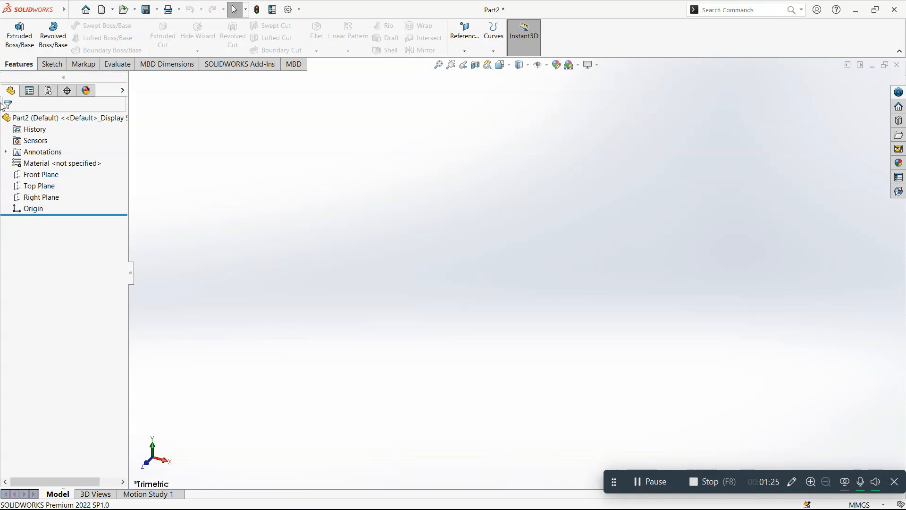
# Step: Show the Front, Top and Right planes in the graphics area
pyautogui.click(40, 175)
pyautogui.click(42, 186)
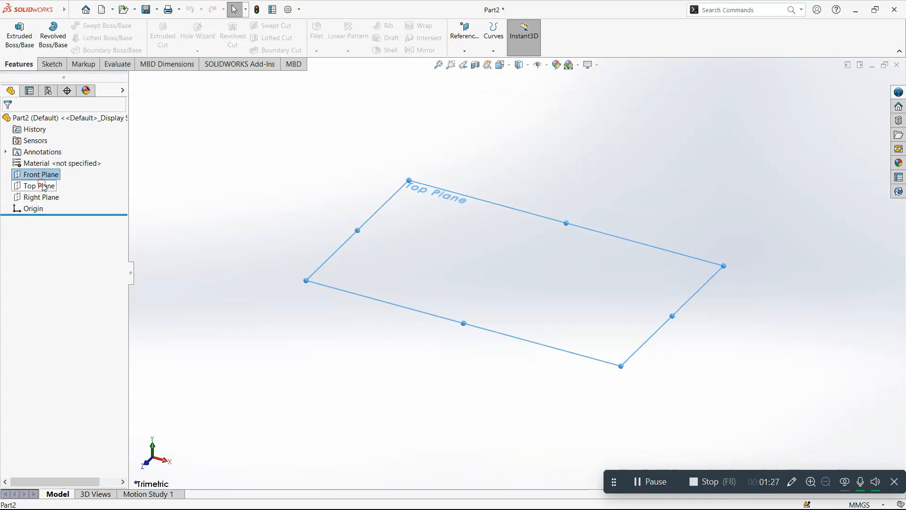
pyautogui.click(42, 198)
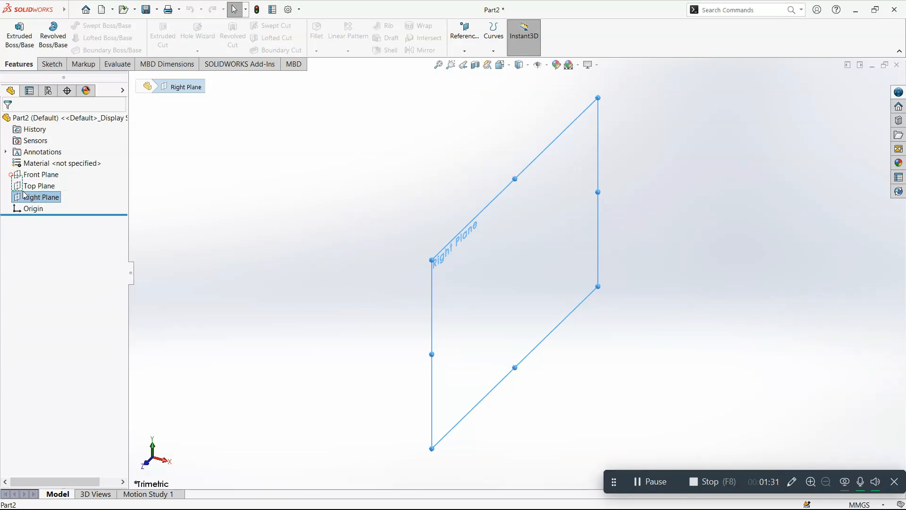
pyautogui.keyDown('shift'); pyautogui.click(27, 175); pyautogui.keyUp('shift')
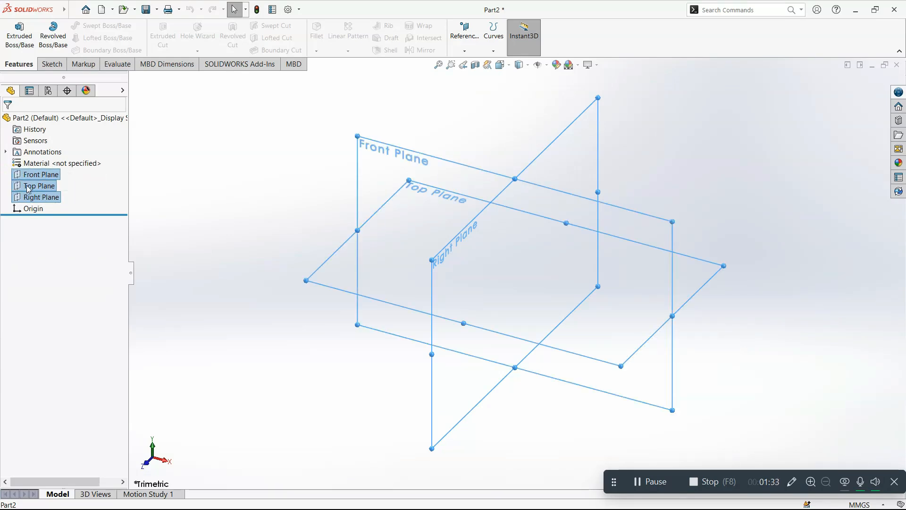
pyautogui.rightClick(29, 187)
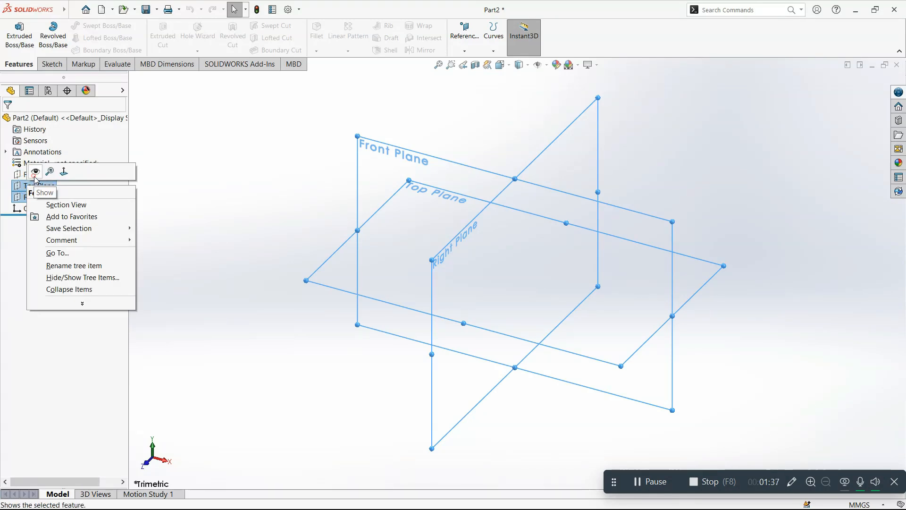
pyautogui.click(36, 172)
pyautogui.click(217, 182)
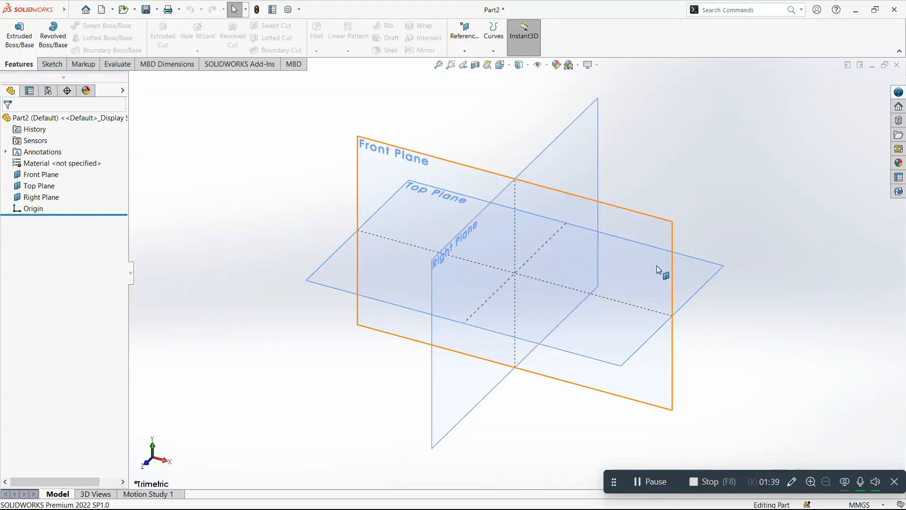
pyautogui.press('f')
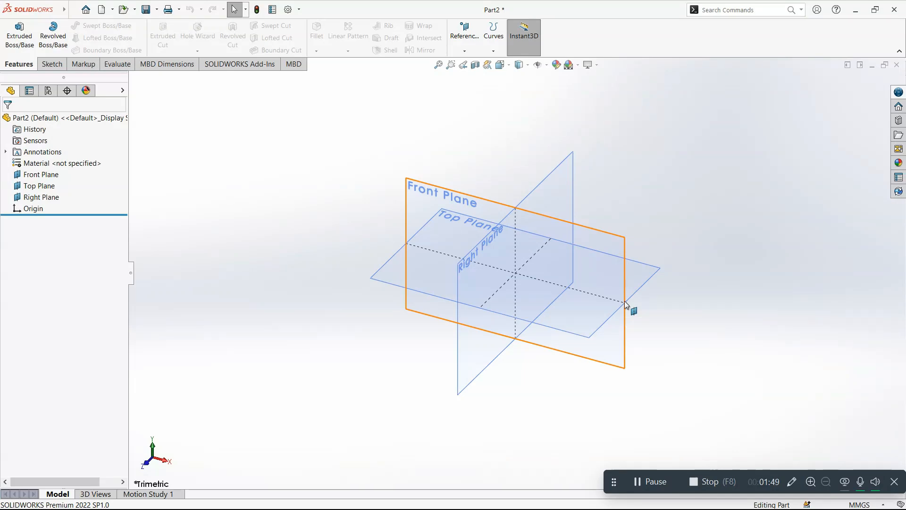
# Step: Start a sketch on the Top Plane and hide the Front, Top and Right planes
pyautogui.click(389, 281)
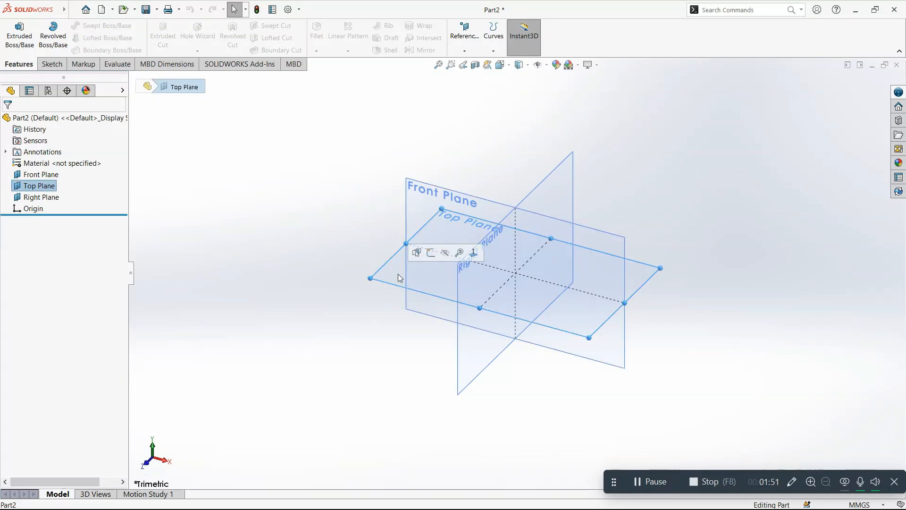
pyautogui.click(431, 254)
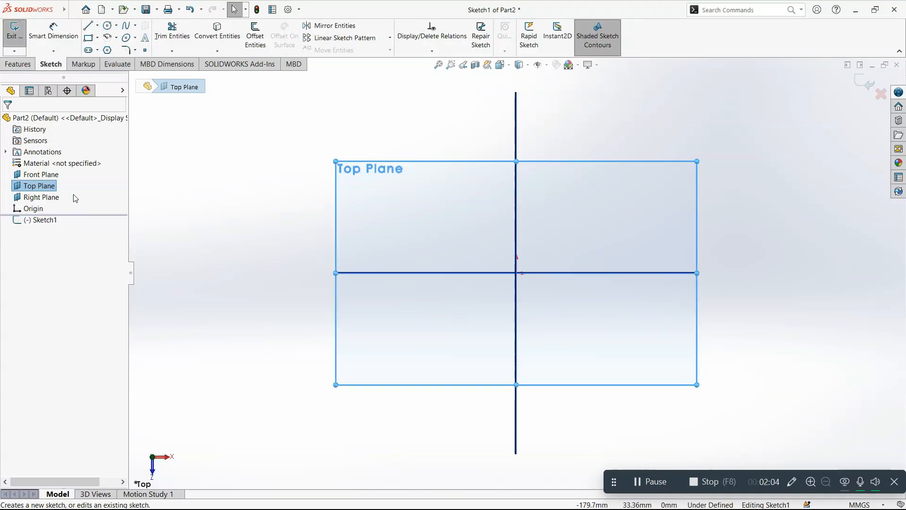
pyautogui.moveTo(67, 194); pyautogui.dragTo(29, 176)
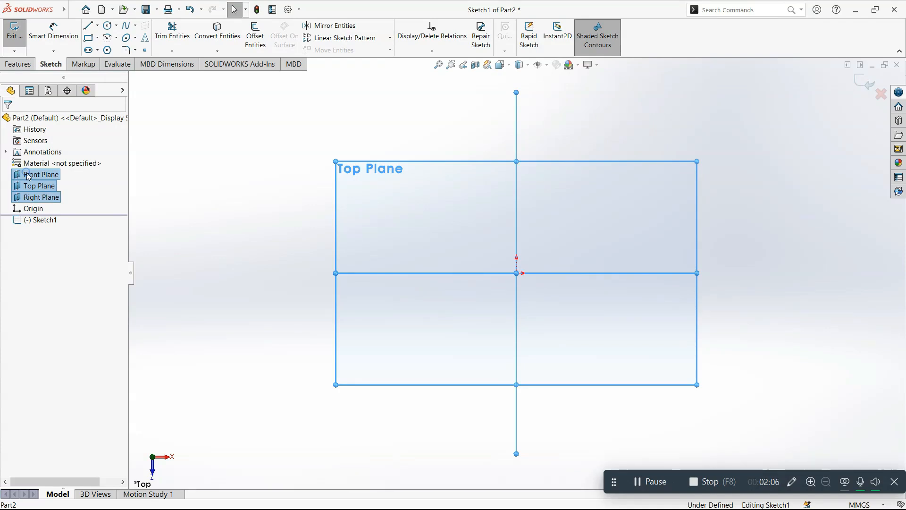
pyautogui.rightClick(28, 176)
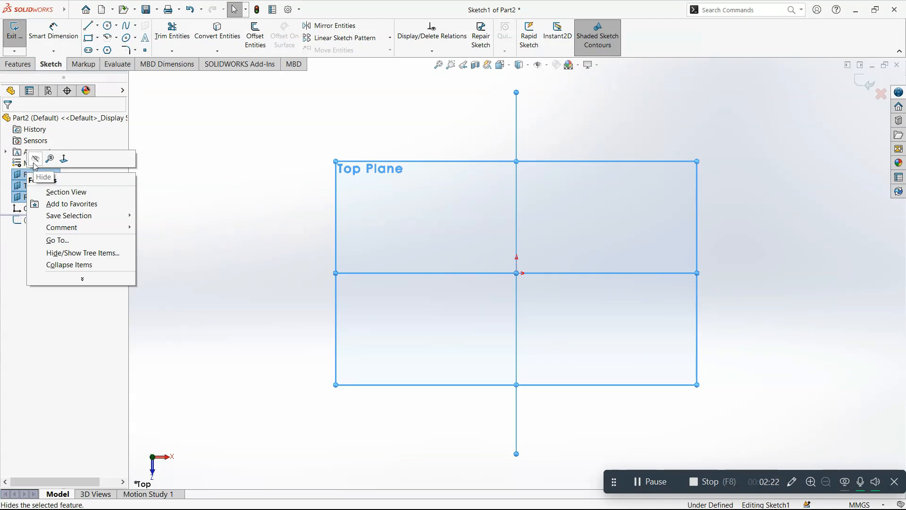
pyautogui.click(35, 159)
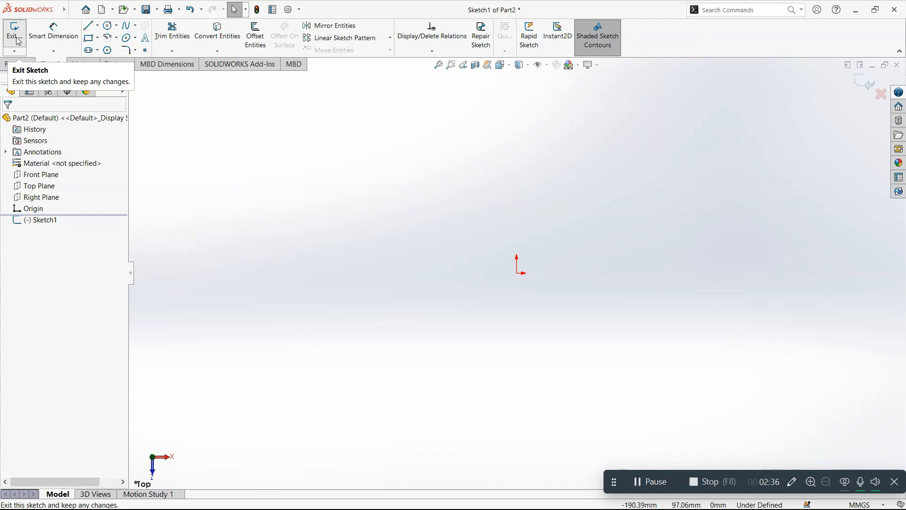
pyautogui.click(48, 52)
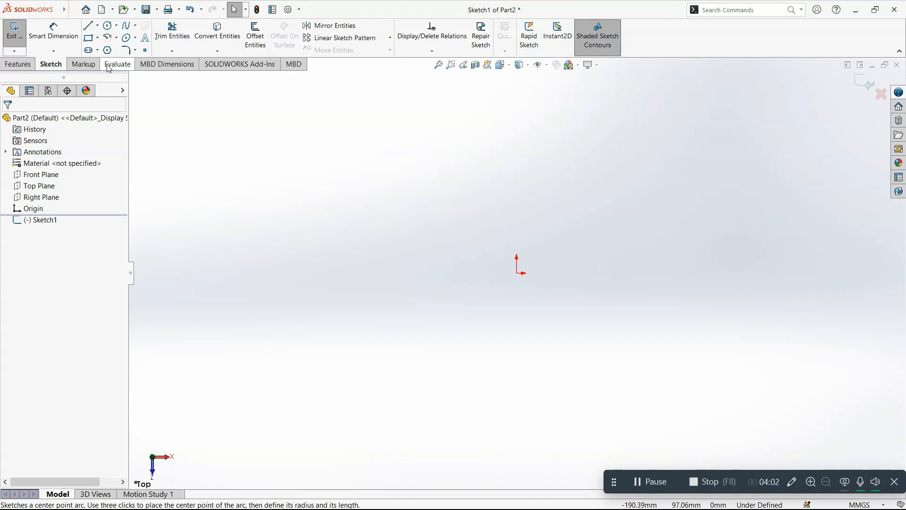
# Step: Sketch a nearly horizontal line about 76.5 mm long from the origin towards positive X
pyautogui.click(89, 27)
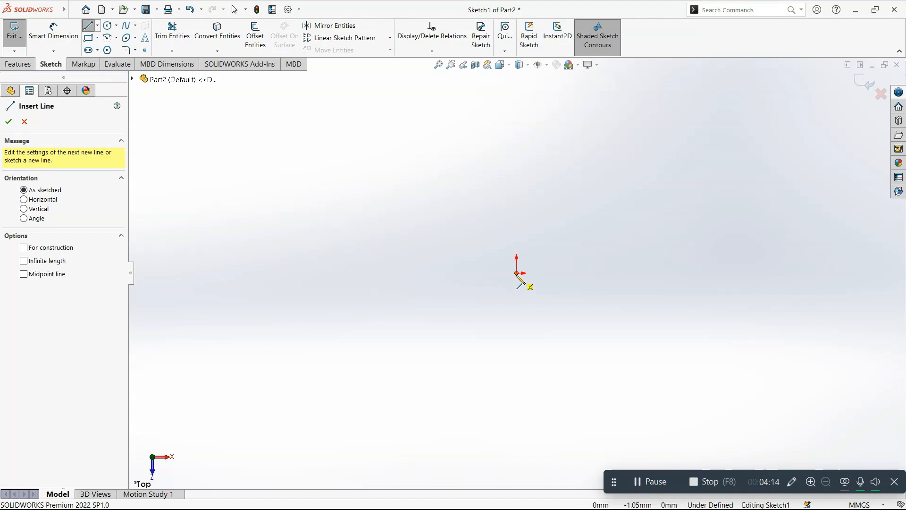
pyautogui.click(518, 273)
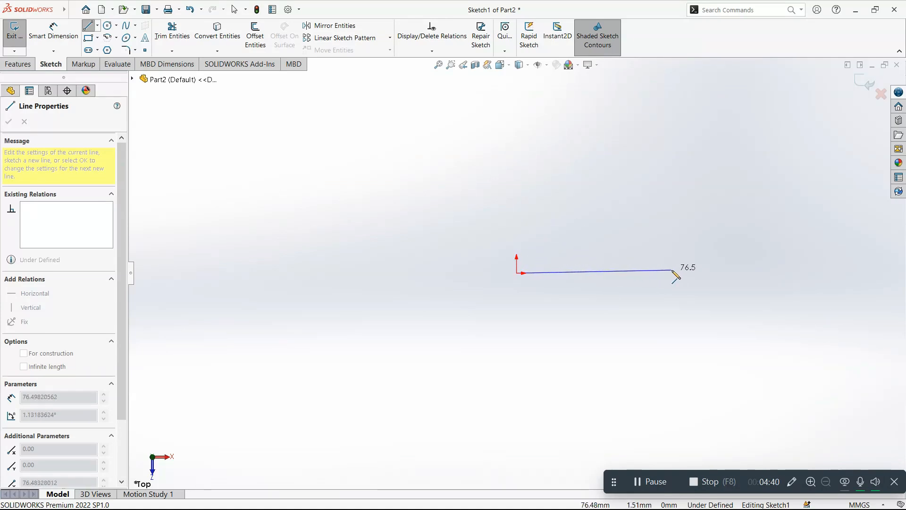
pyautogui.click(672, 270)
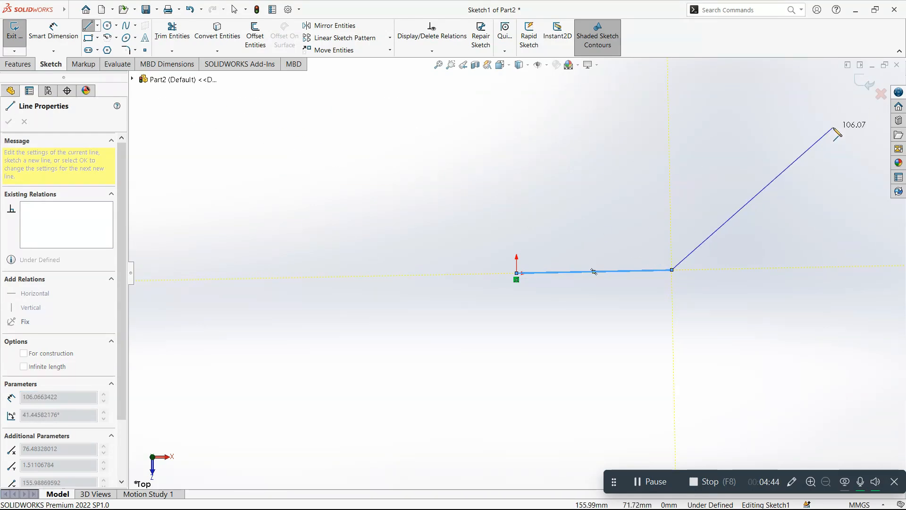
pyautogui.press('Escape')
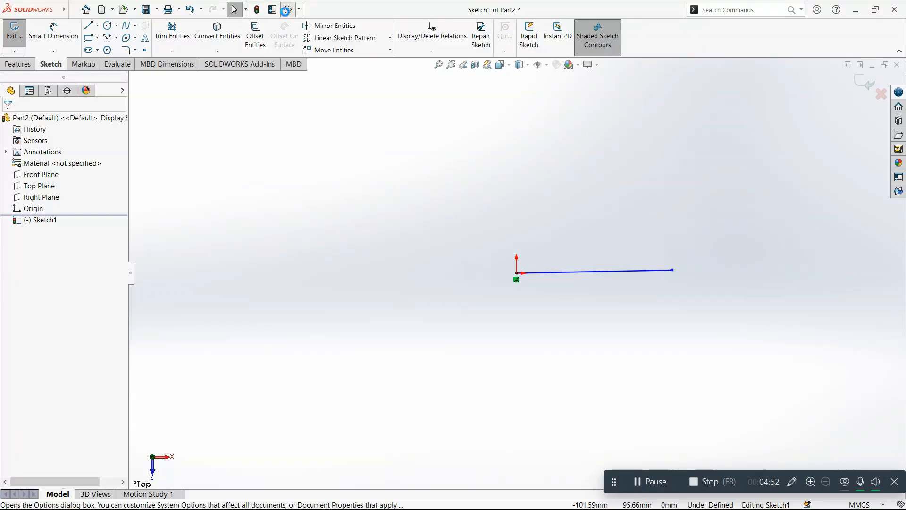
# Step: Enable on-screen numeric input on entity creation in the sketch system options
pyautogui.click(286, 10)
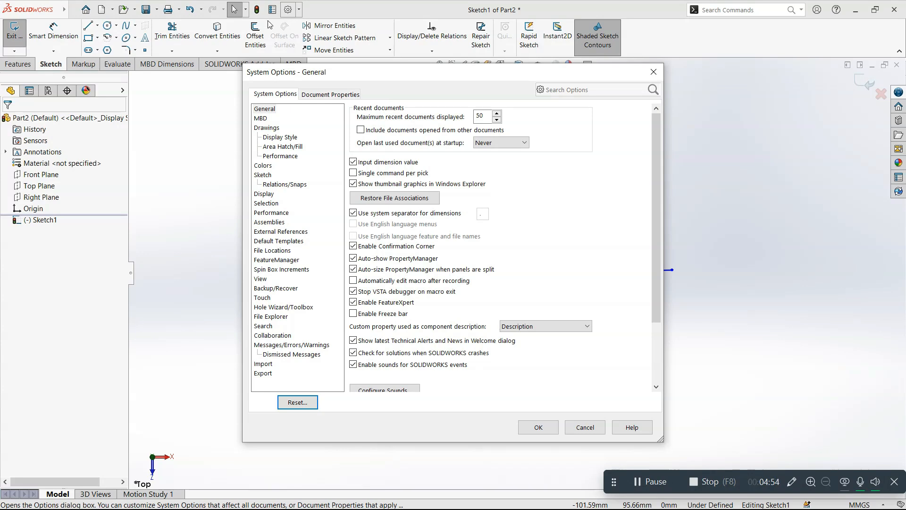
pyautogui.click(264, 175)
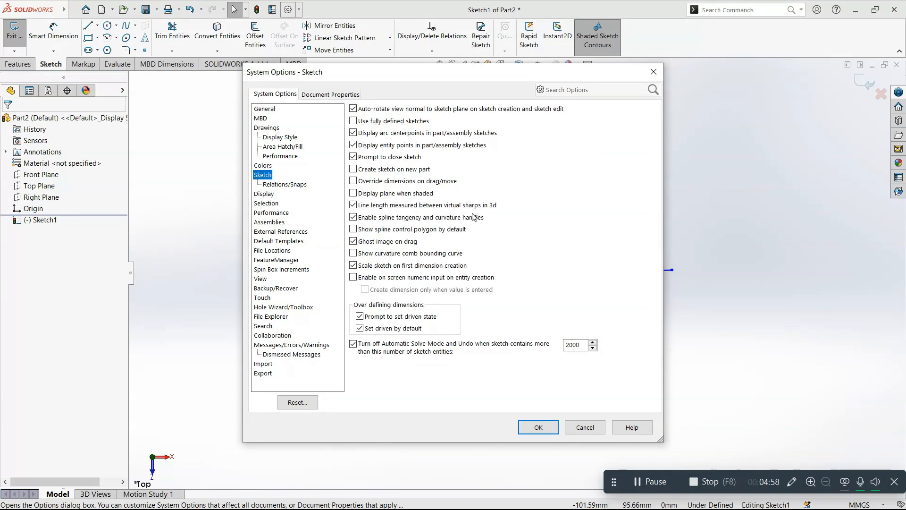
pyautogui.click(436, 278)
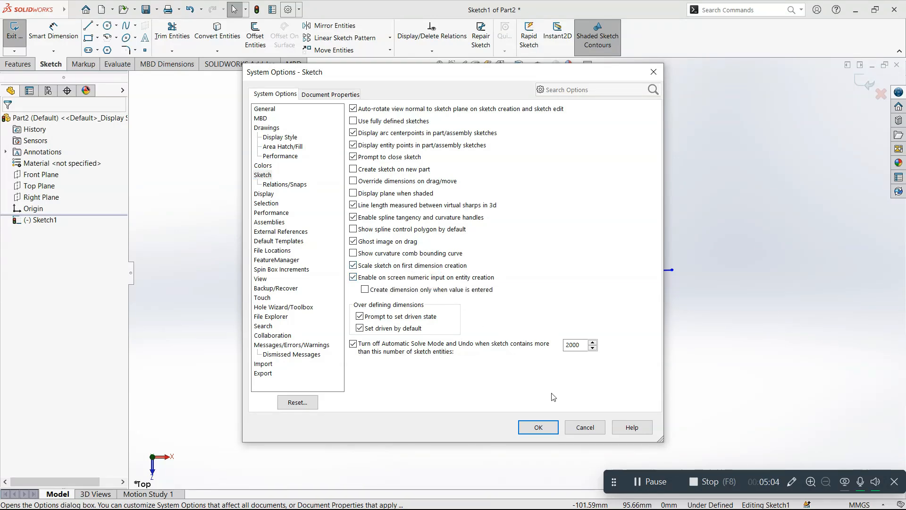
pyautogui.click(538, 428)
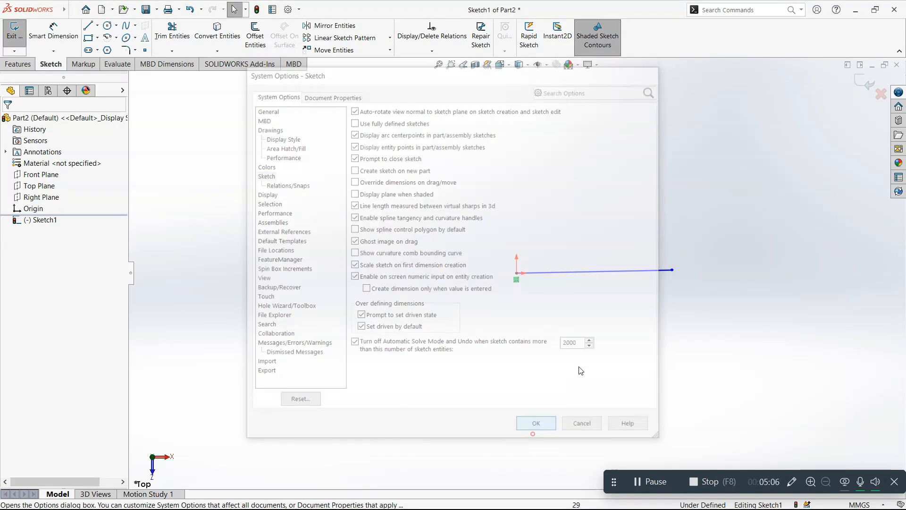
# Step: Sketch a second line from the origin, 50 mm long and inclined about 9.5° above the first line's direction
pyautogui.moveTo(582, 322); pyautogui.dragTo(527, 321, button='right')
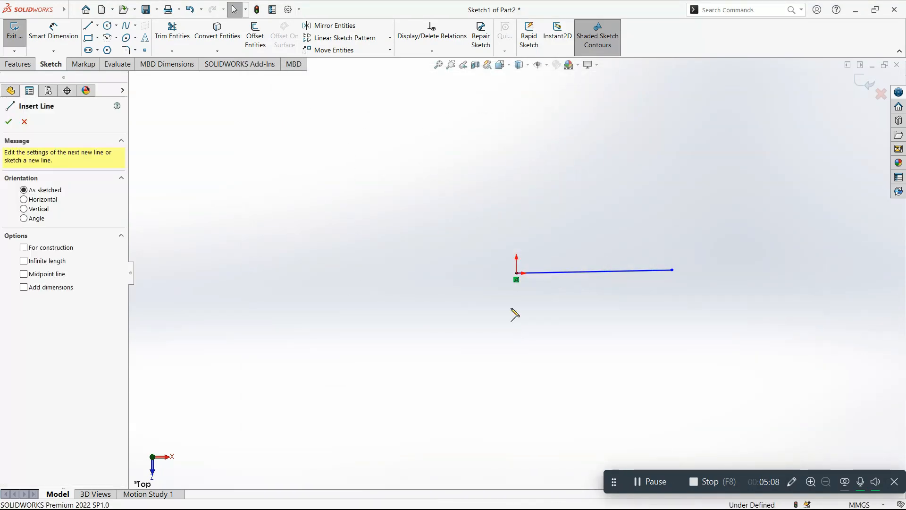
pyautogui.click(516, 273)
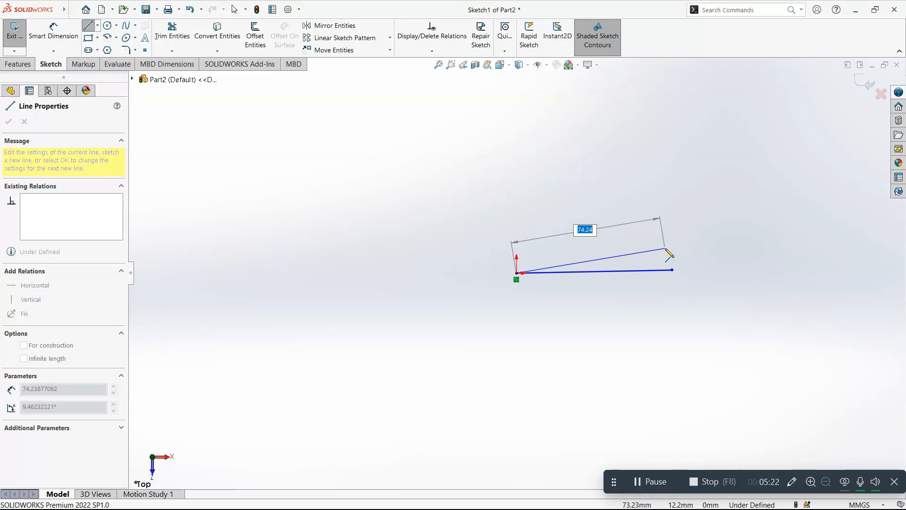
pyautogui.write('50')
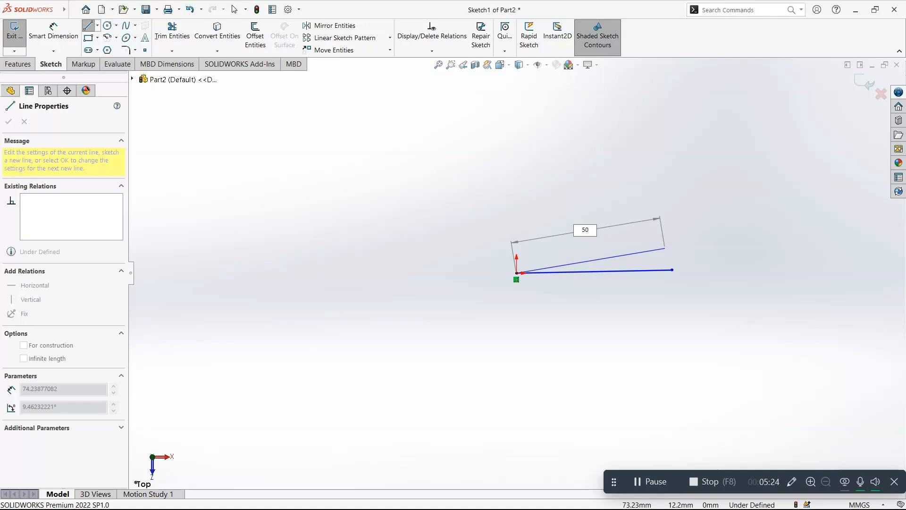
pyautogui.press('Return')
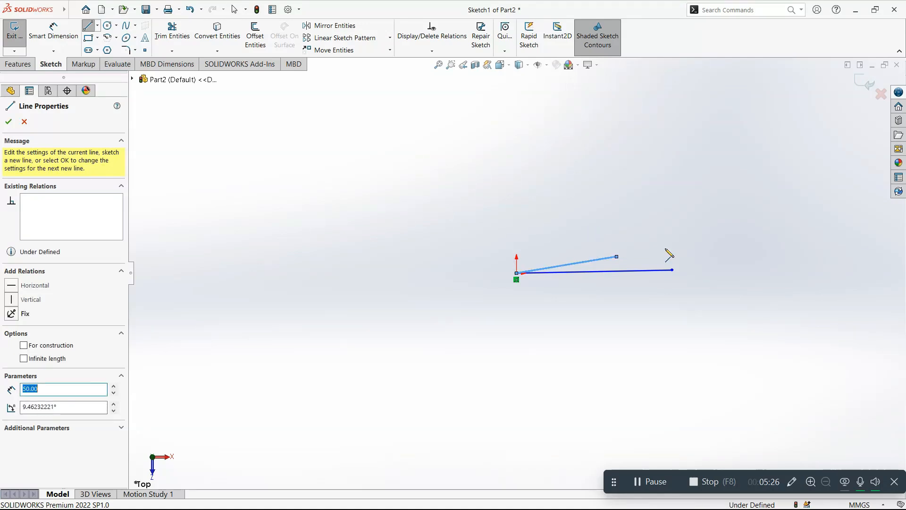
pyautogui.press('Escape')
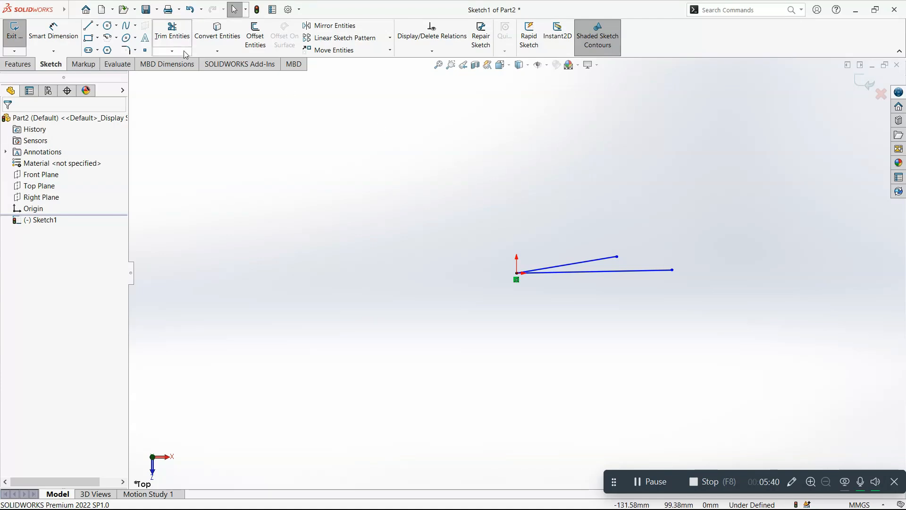
# Step: Sketch a center circle of about 35.6 mm radius on the negative X side of the origin, clear of the lines
pyautogui.click(109, 27)
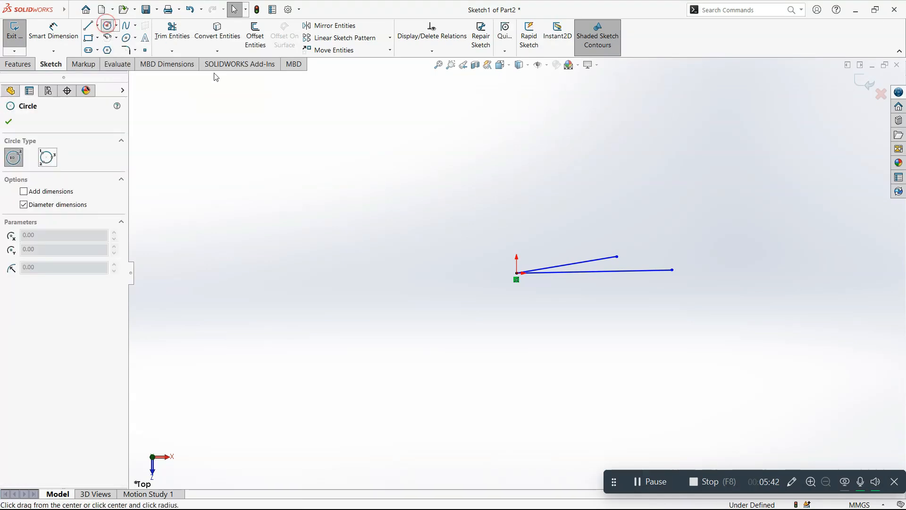
pyautogui.click(74, 10)
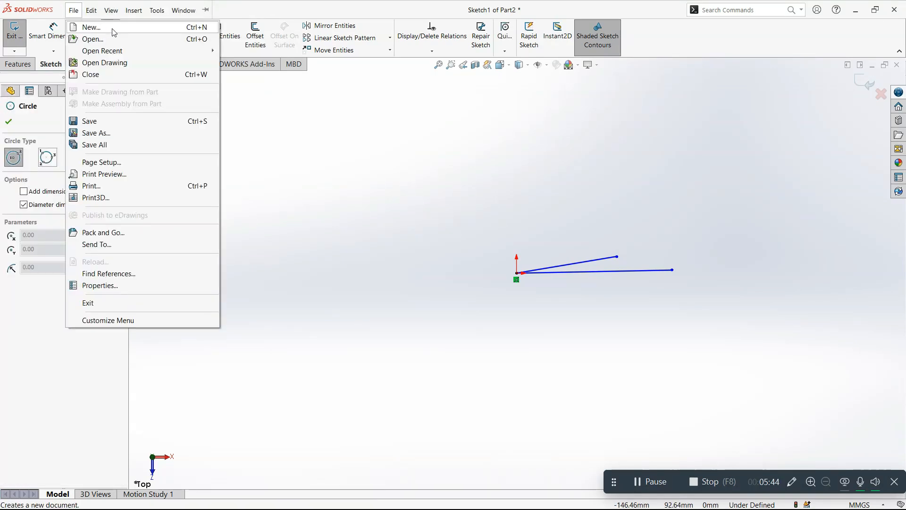
pyautogui.click(295, 62)
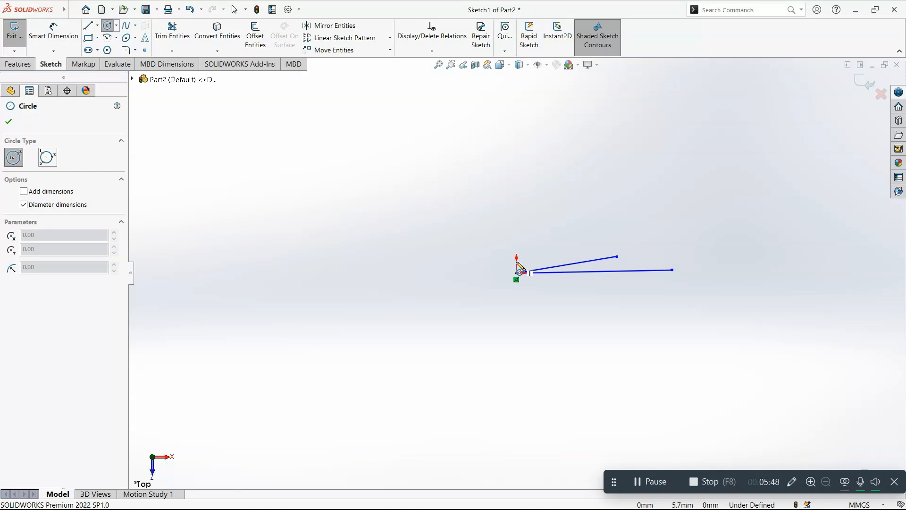
pyautogui.click(376, 231)
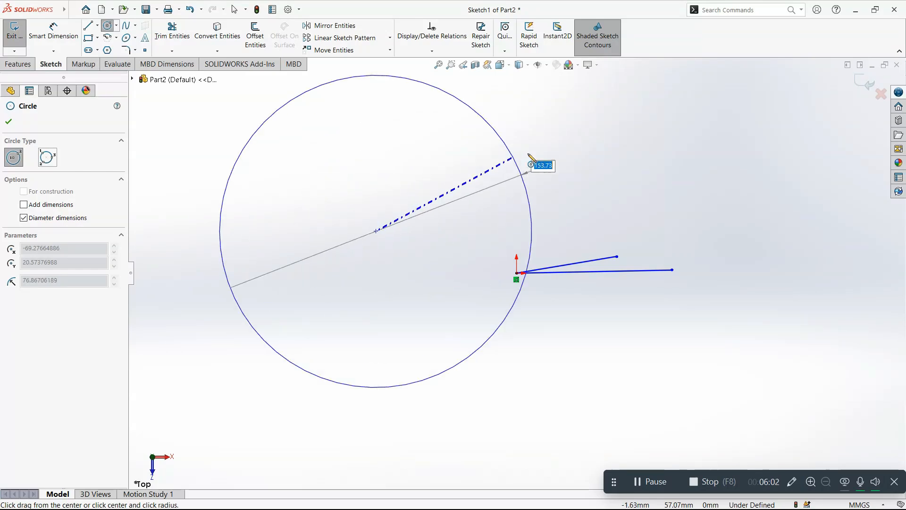
pyautogui.click(429, 186)
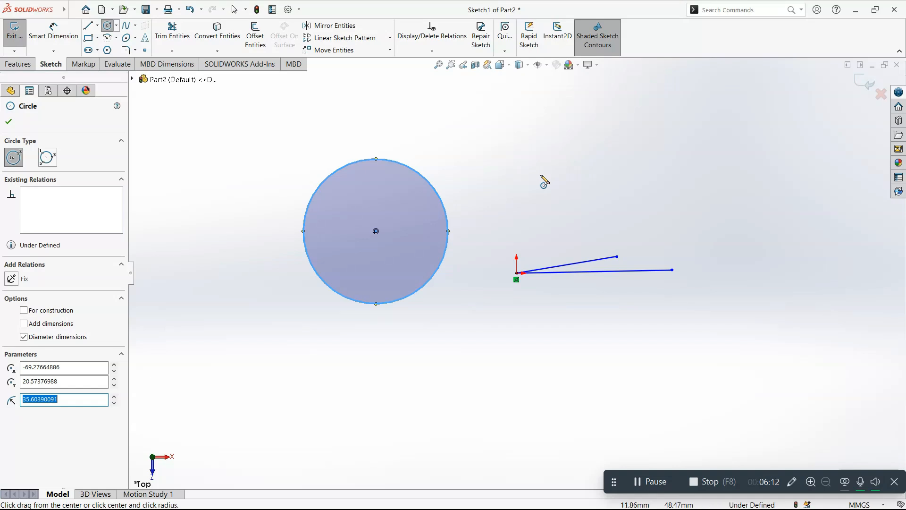
# Step: Sketch a three-point perimeter circle of about 30.4 mm radius below the two lines and finish the circle command
pyautogui.click(47, 157)
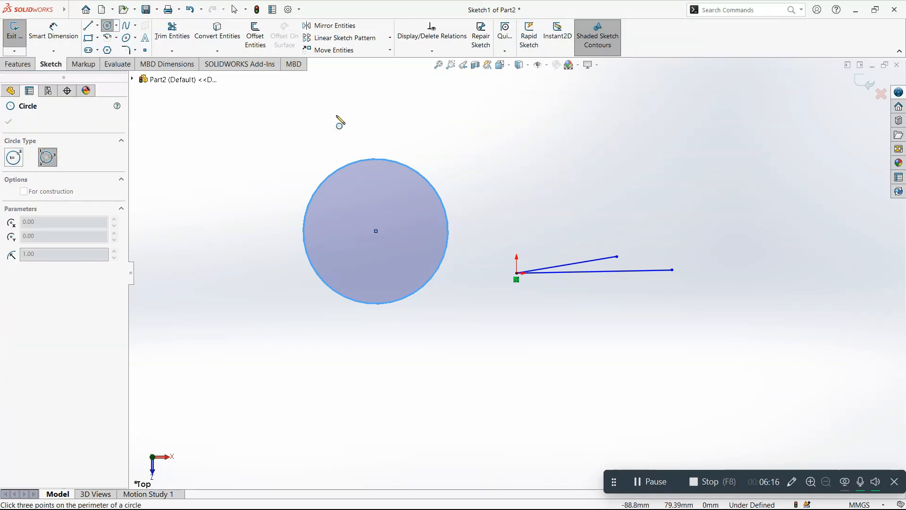
pyautogui.click(489, 346)
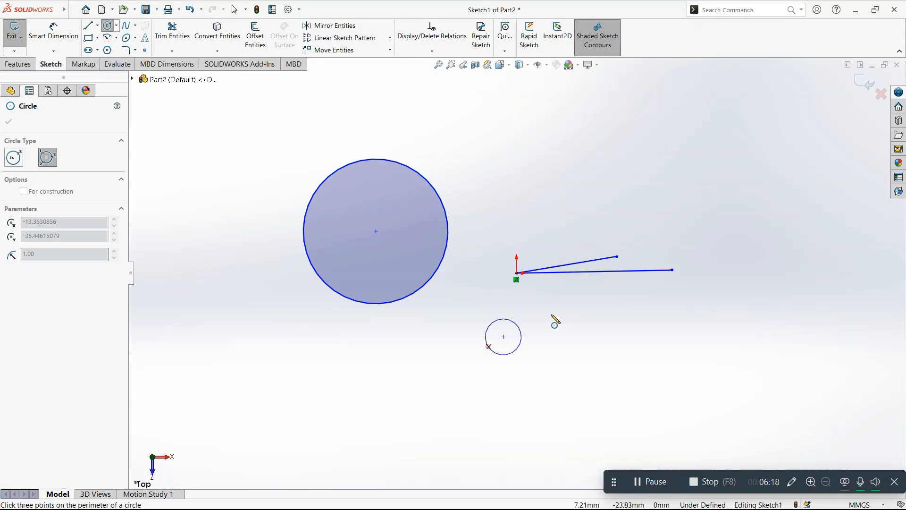
pyautogui.click(570, 306)
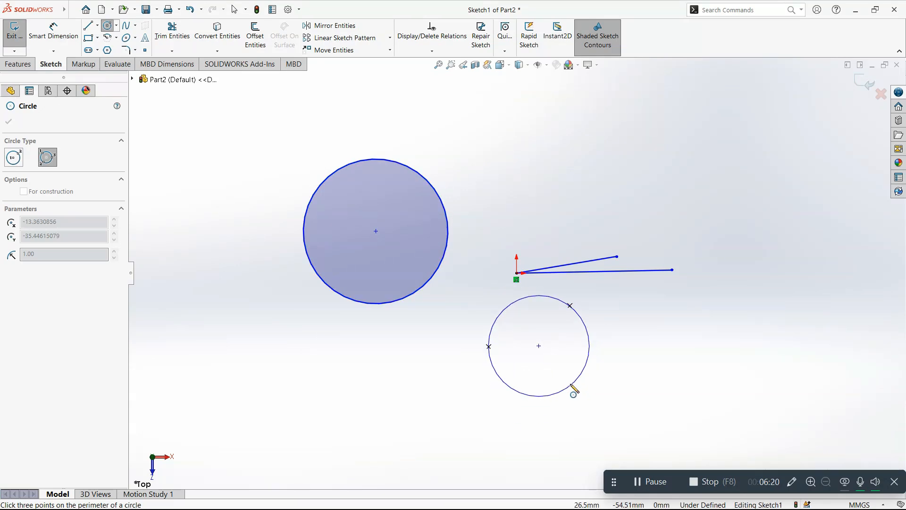
pyautogui.click(593, 407)
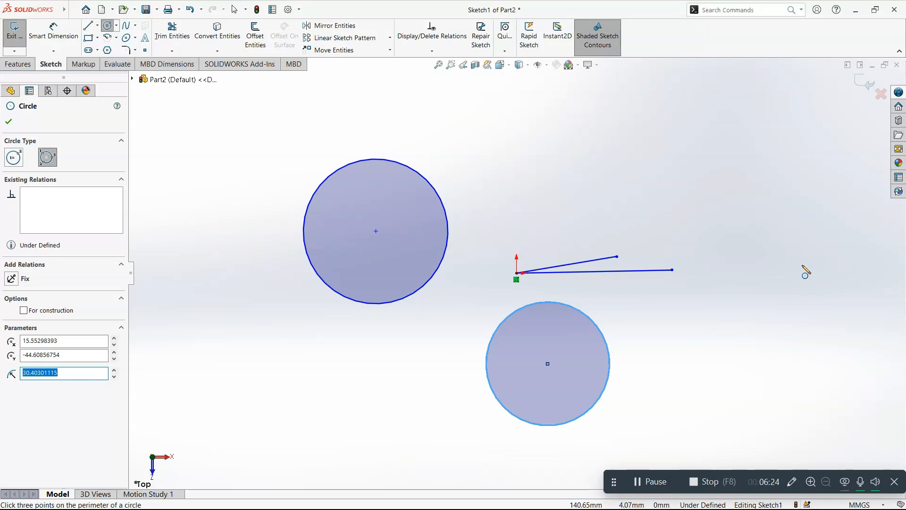
pyautogui.click(5, 121)
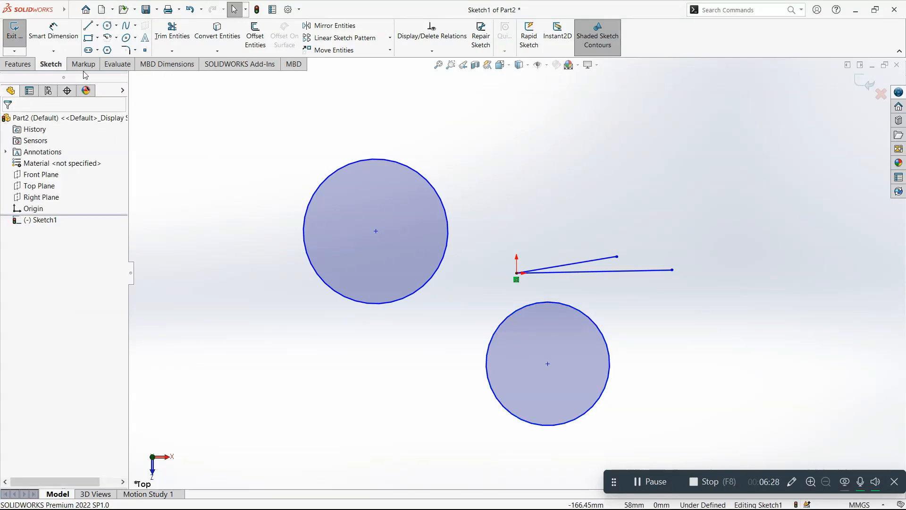
# Step: Sketch a corner rectangle about 88.8 mm wide and 29.8 mm high above the two lines
pyautogui.click(98, 38)
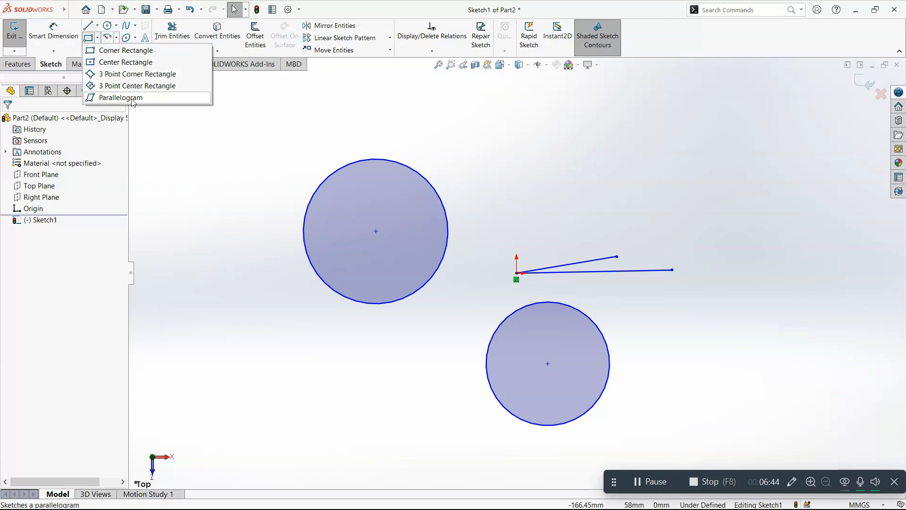
pyautogui.click(89, 41)
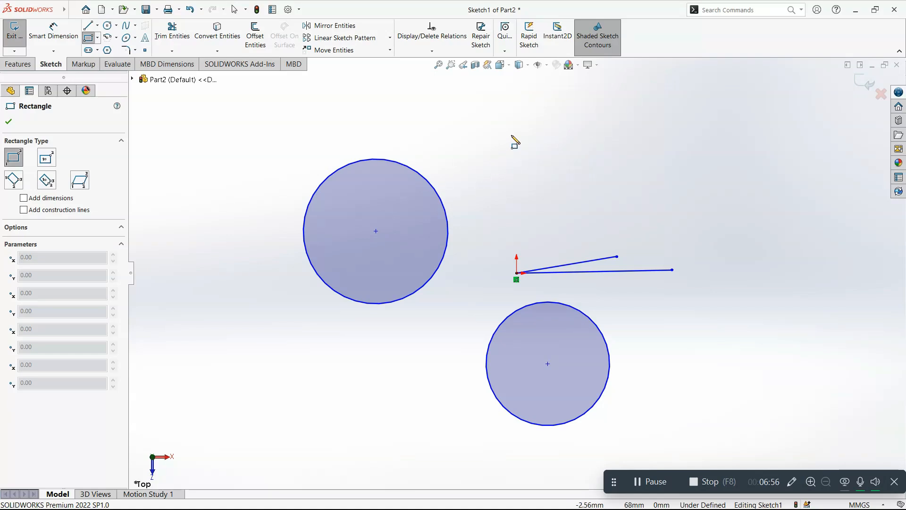
pyautogui.click(511, 135)
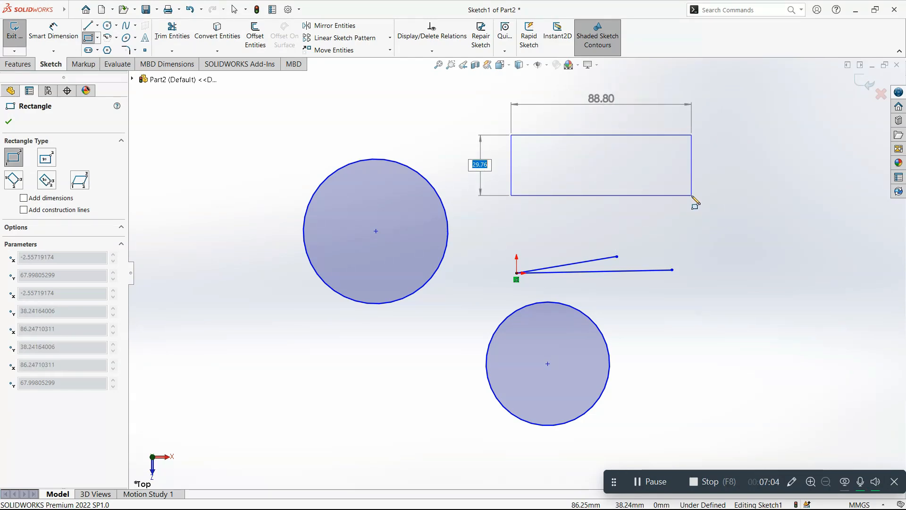
pyautogui.click(693, 196)
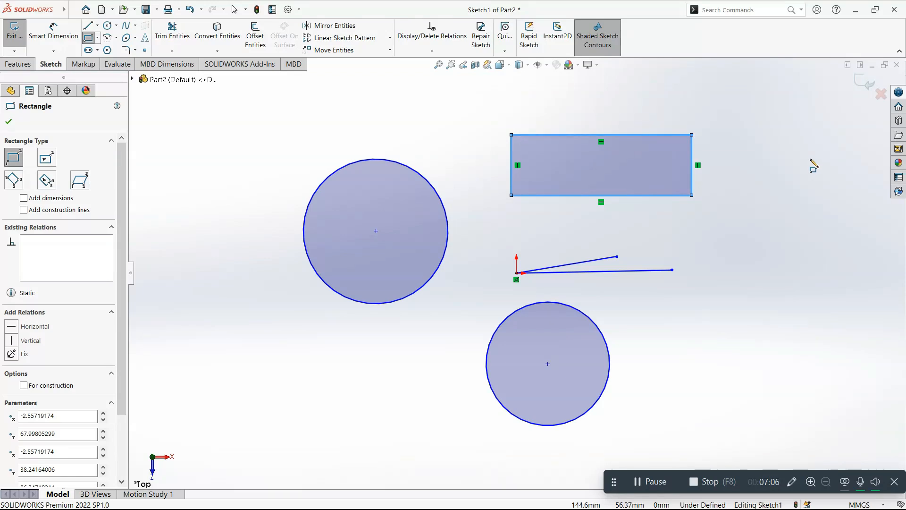
# Step: Sketch a center rectangle about 96.7 by 60.9 mm beyond the line ends, overlapping the first rectangle's lower corner
pyautogui.click(97, 37)
pyautogui.click(105, 63)
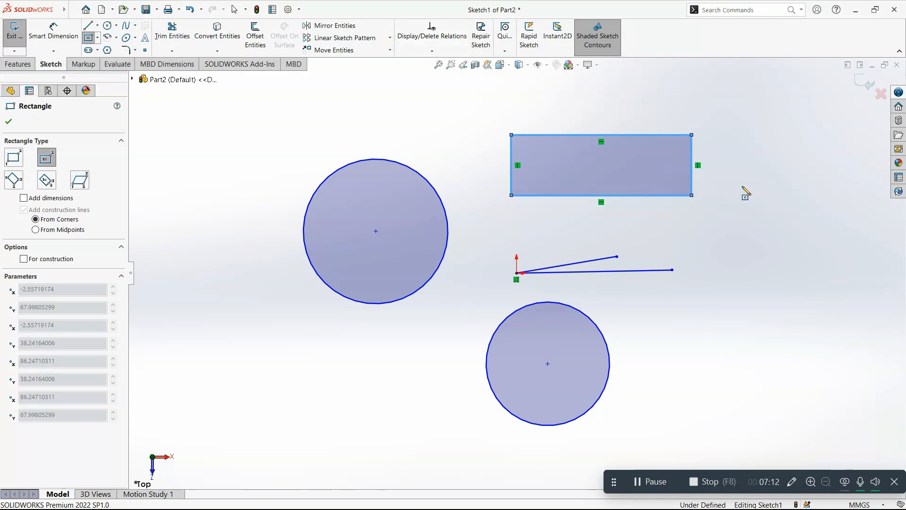
pyautogui.click(767, 231)
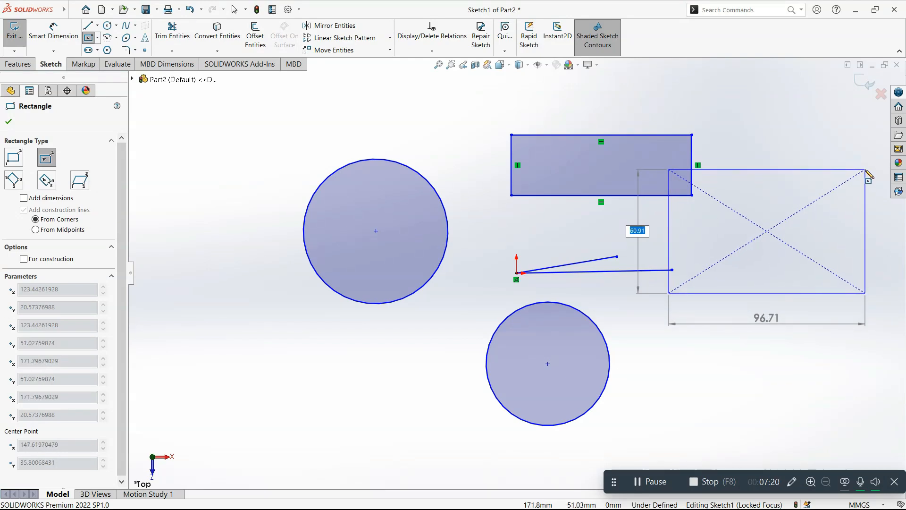
pyautogui.click(866, 170)
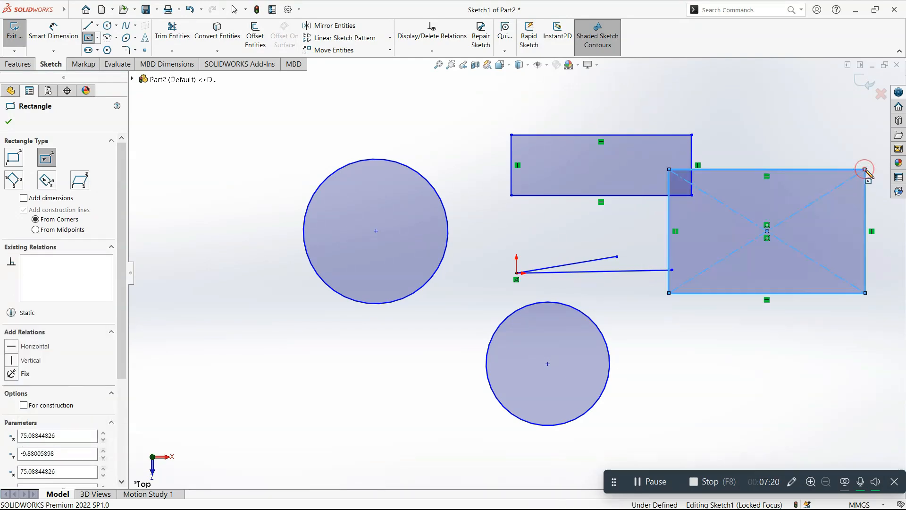
# Step: Sketch a slightly tilted 3 point corner rectangle below the larger circle on its negative X side, with a first side about 45 mm long
pyautogui.click(97, 37)
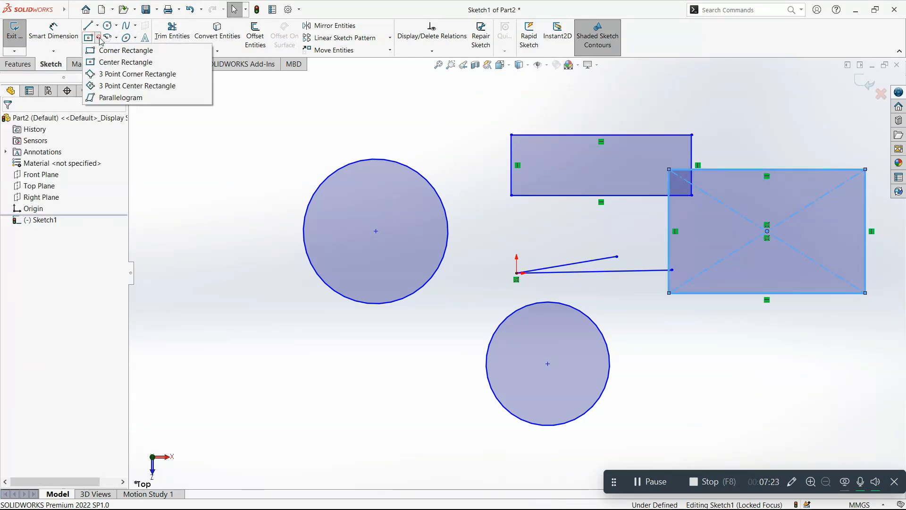
pyautogui.click(122, 78)
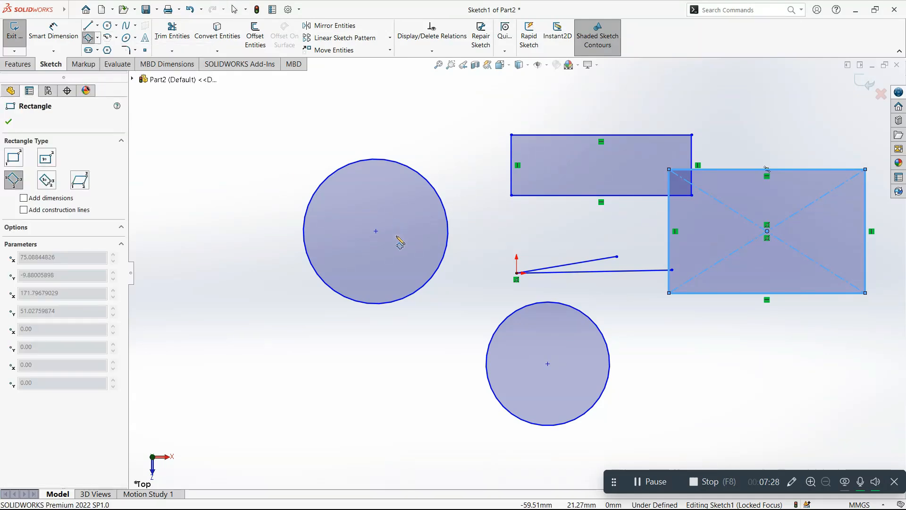
pyautogui.click(197, 326)
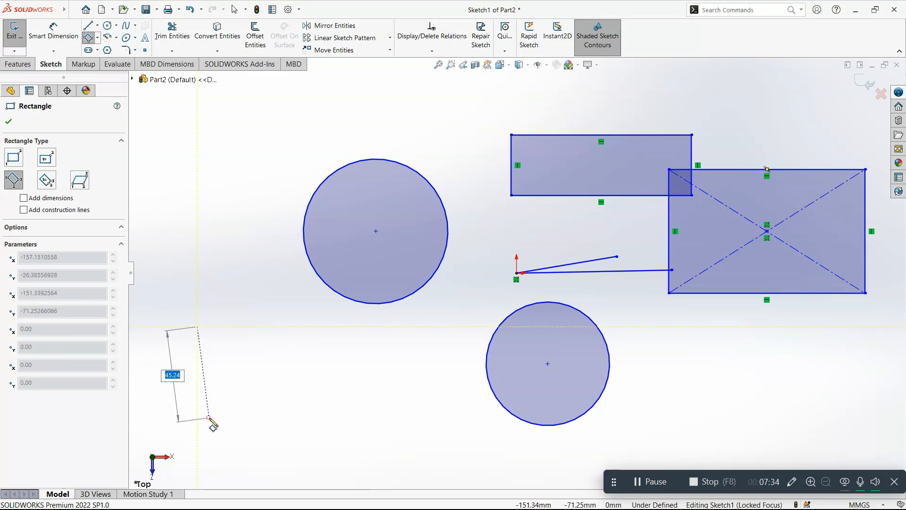
pyautogui.click(209, 418)
pyautogui.click(336, 401)
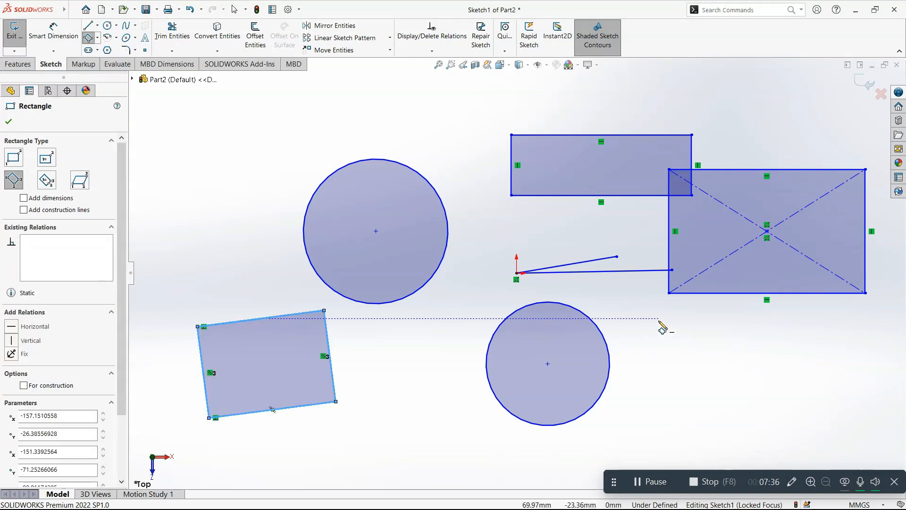
# Step: Sketch a tilted 3 point center rectangle on the larger circle's negative X side, about 43 mm from its center to the first edge
pyautogui.click(97, 39)
pyautogui.click(116, 84)
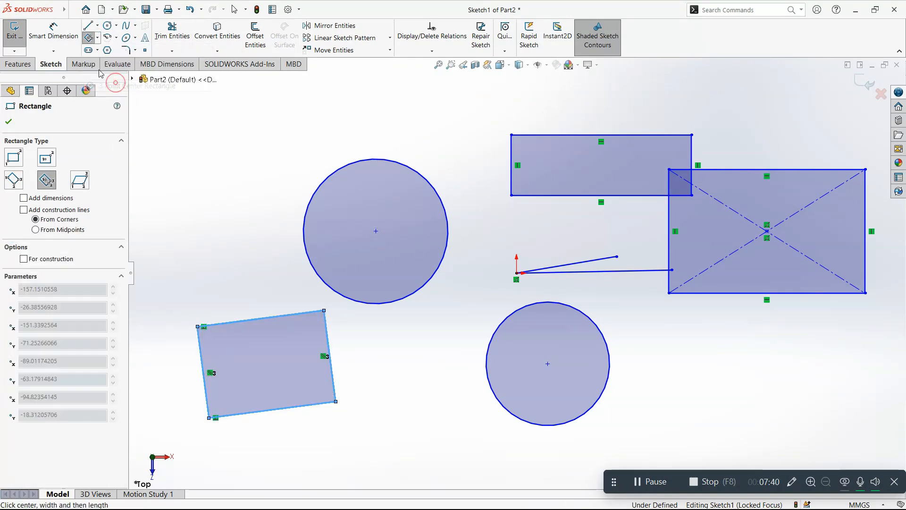
pyautogui.click(214, 176)
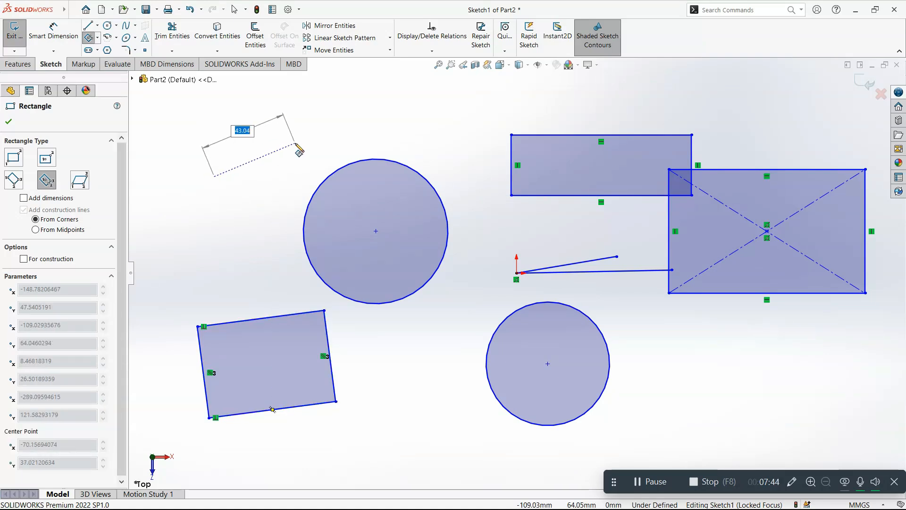
pyautogui.click(296, 145)
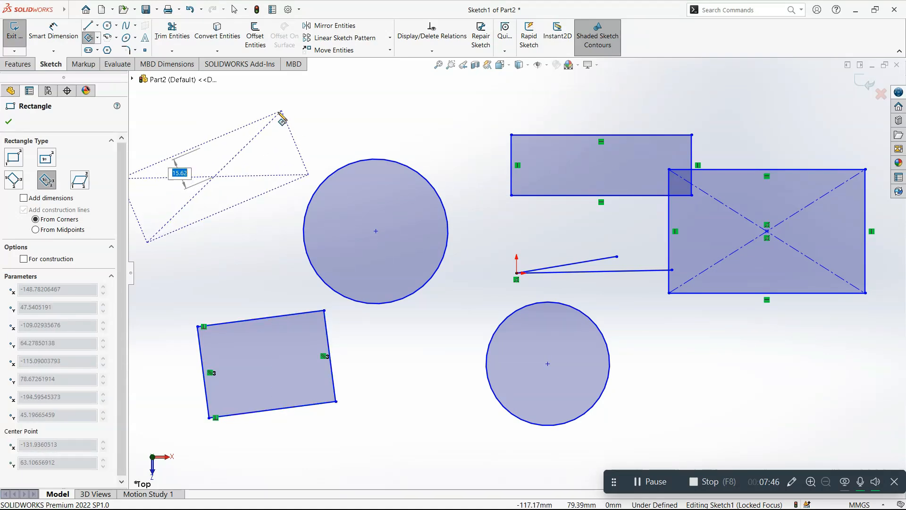
pyautogui.click(278, 111)
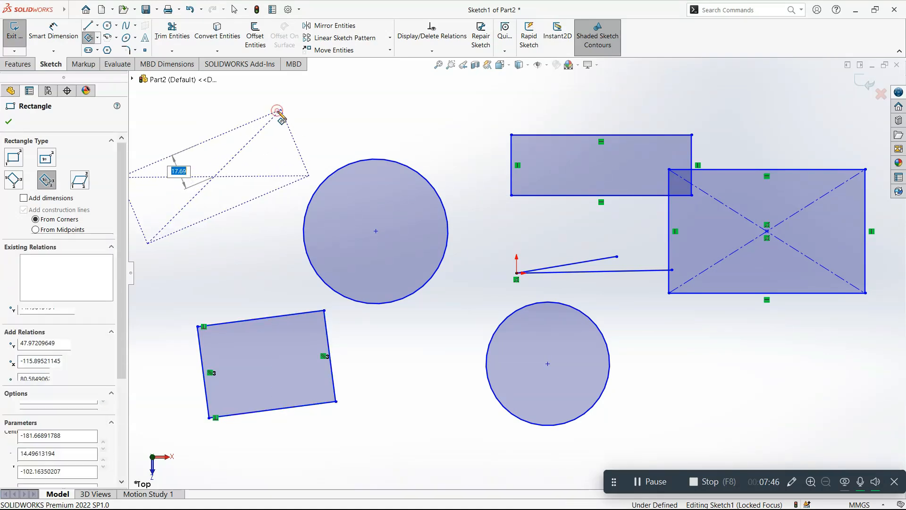
# Step: Sketch a parallelogram above the larger circle in the Top view, with a first side about 31 mm long
pyautogui.click(98, 38)
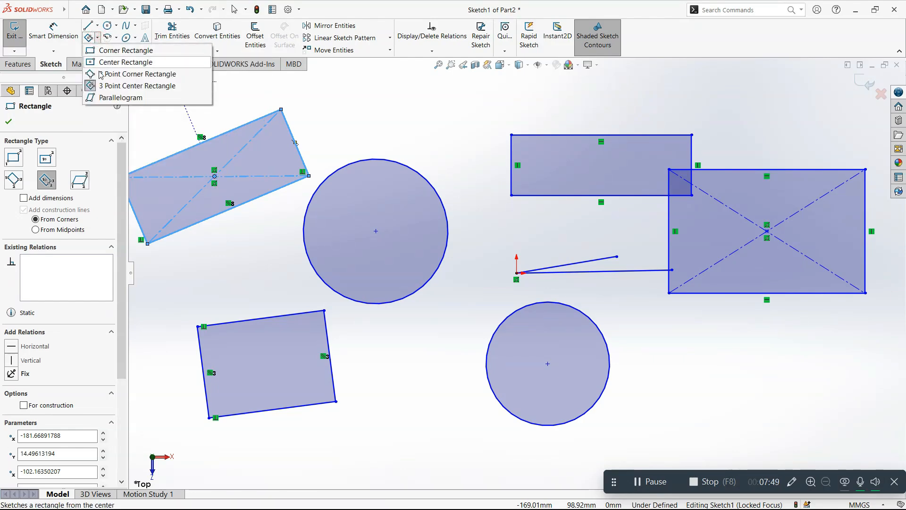
pyautogui.click(104, 96)
pyautogui.scroll(-3, 368, 218)
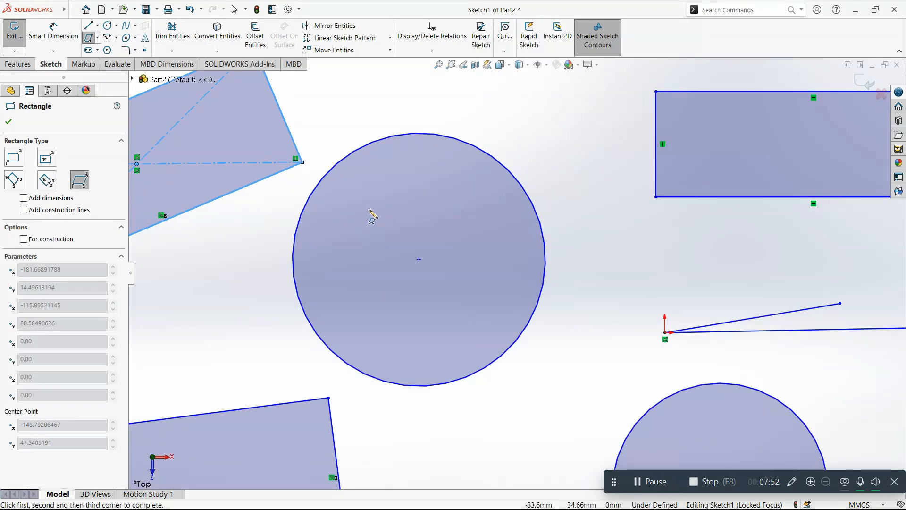
pyautogui.scroll(5, 560, 245)
pyautogui.moveTo(551, 239); pyautogui.dragTo(432, 286, button='middle')
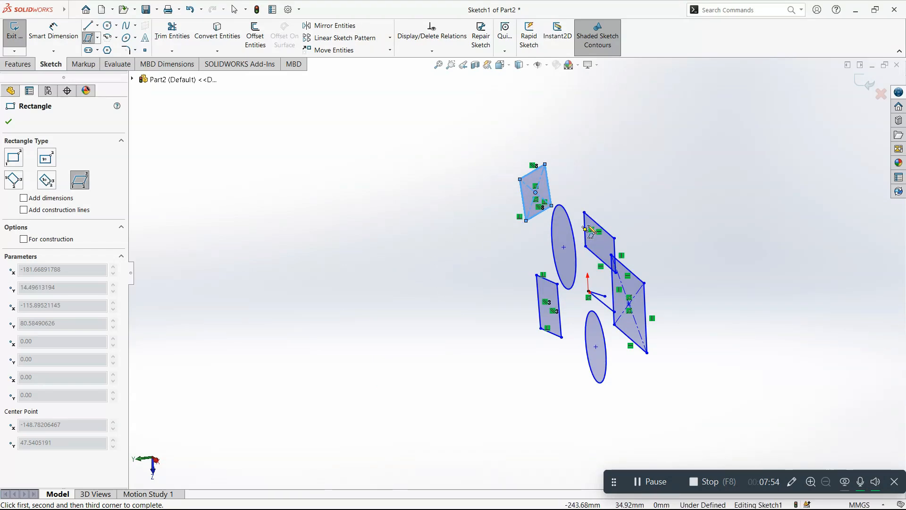
pyautogui.moveTo(598, 224); pyautogui.dragTo(635, 179, button='middle')
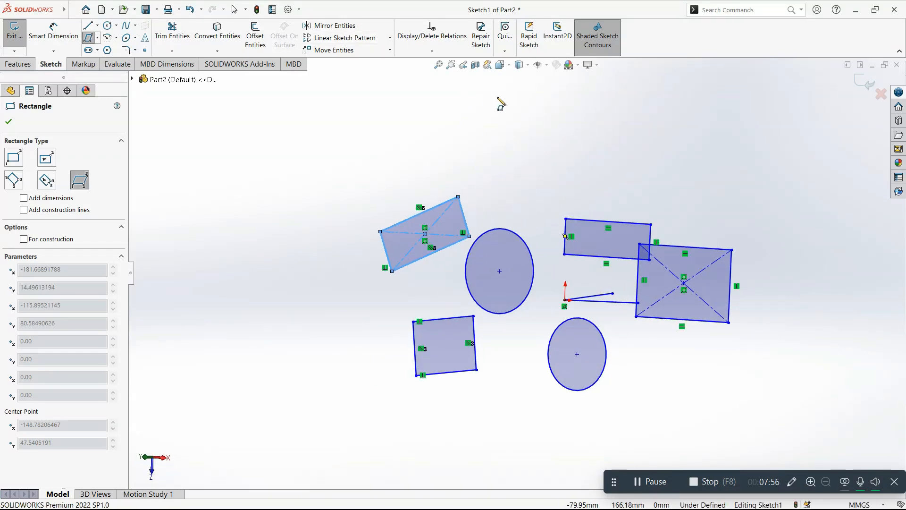
pyautogui.click(500, 66)
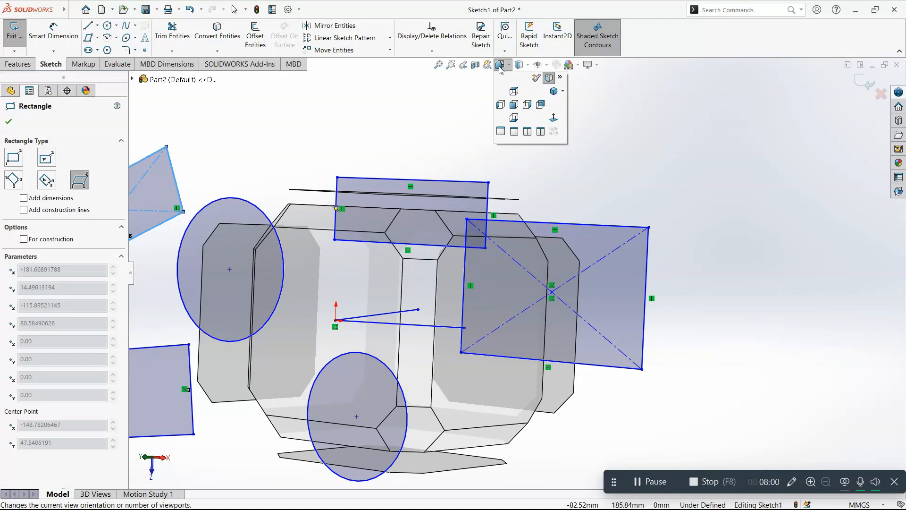
pyautogui.click(513, 104)
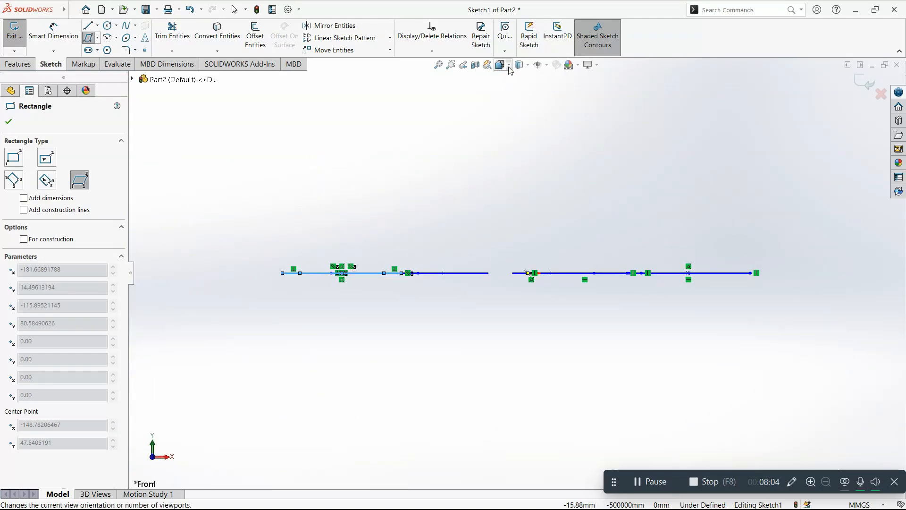
pyautogui.click(509, 67)
pyautogui.click(512, 91)
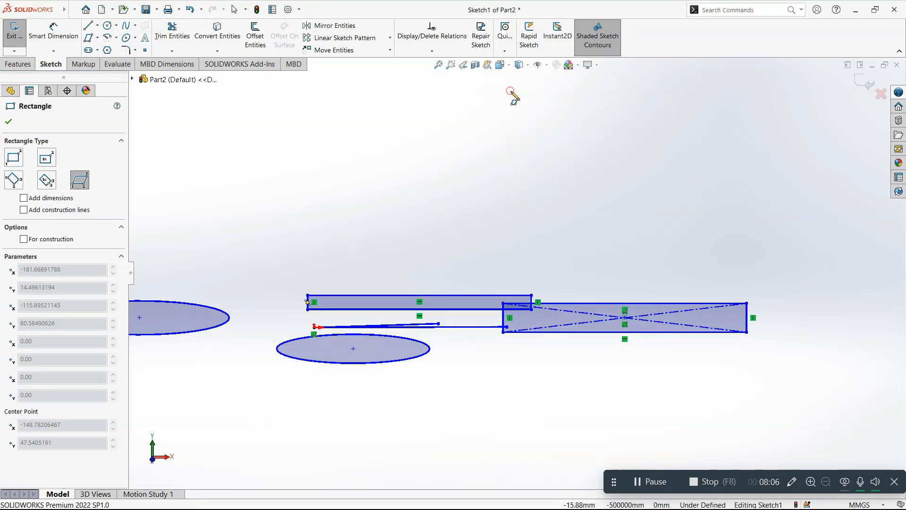
pyautogui.click(443, 116)
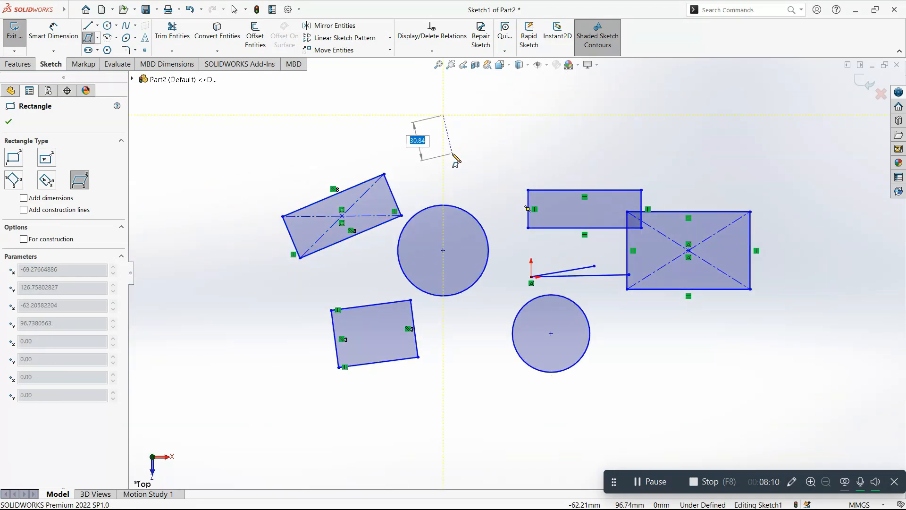
pyautogui.click(432, 144)
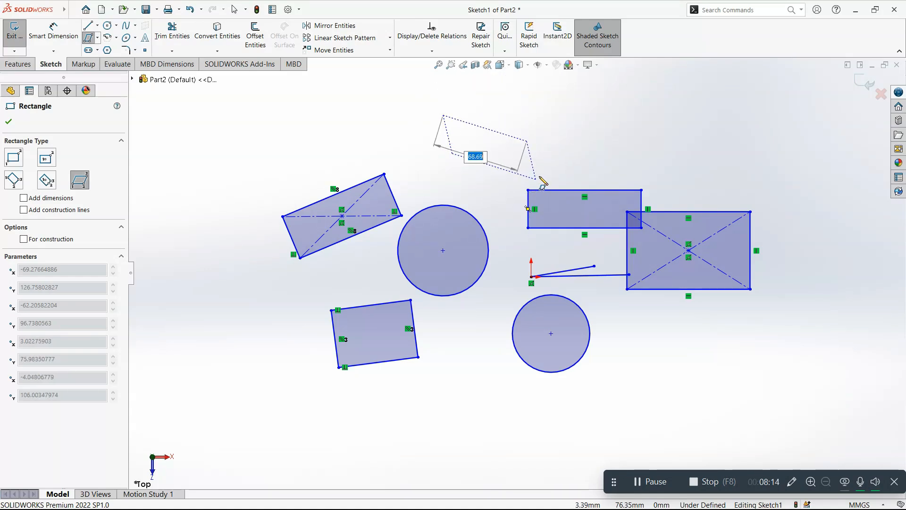
pyautogui.click(546, 169)
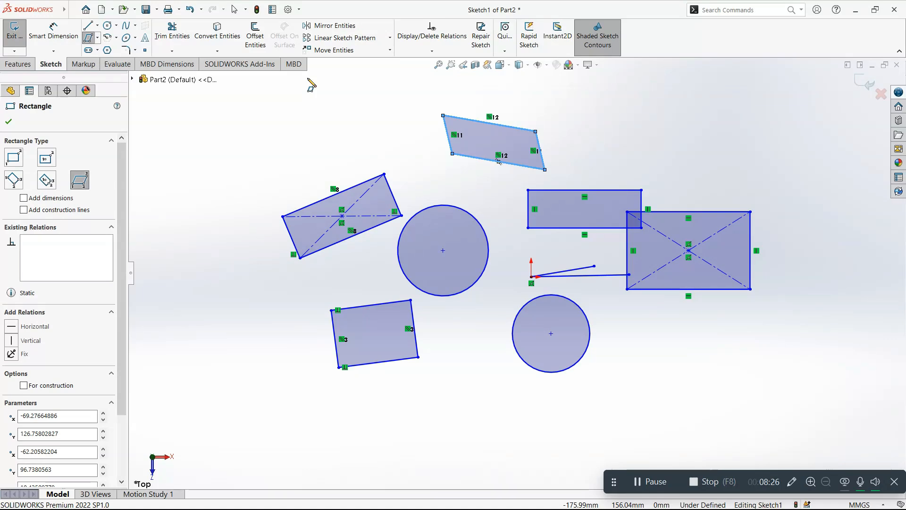
# Step: Sketch a 3-sided polygon around an inscribed circle about 63 mm in diameter, on the far negative X side of the tilted rectangles
pyautogui.click(107, 50)
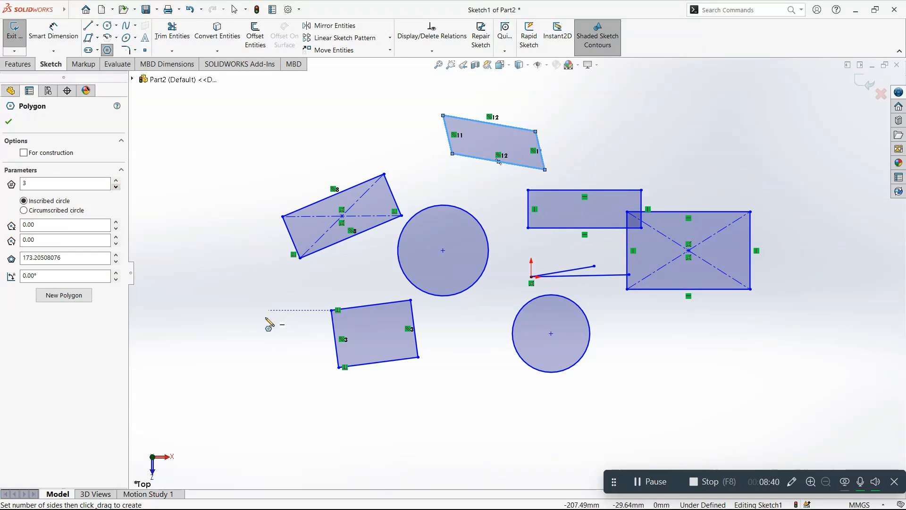
pyautogui.click(176, 347)
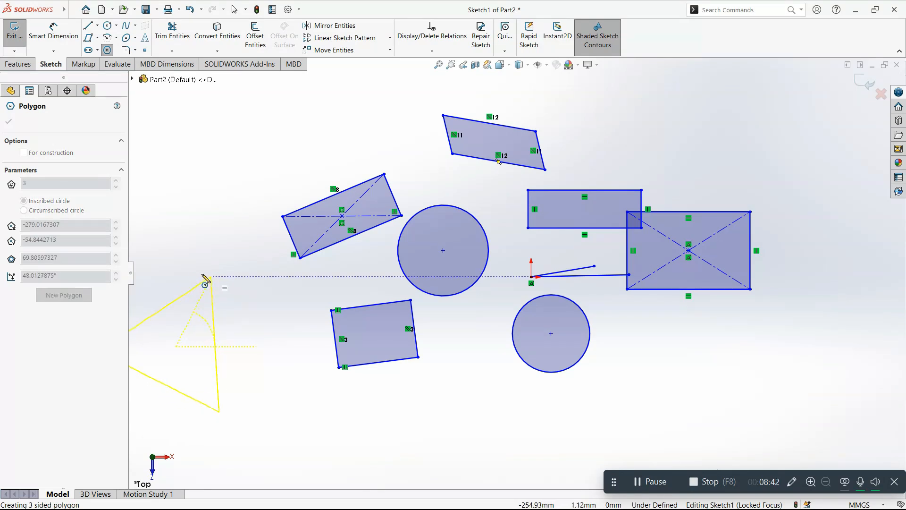
pyautogui.click(172, 266)
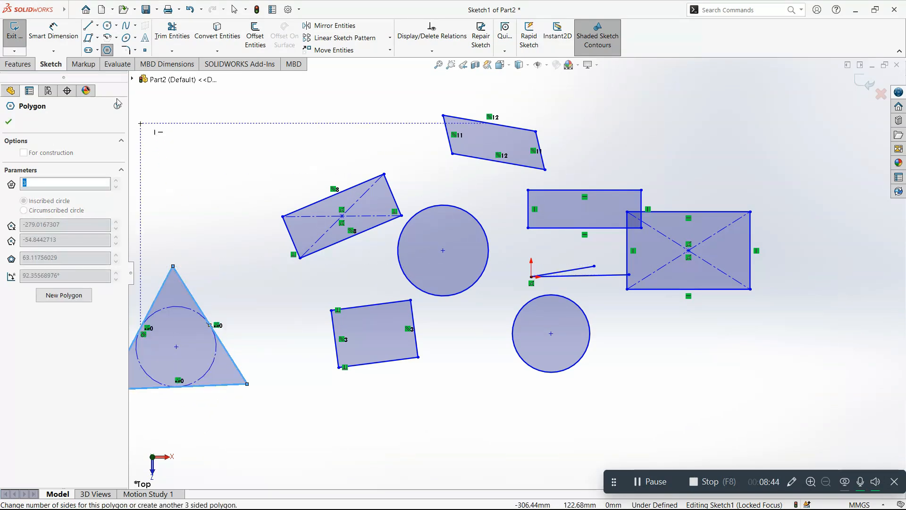
# Step: Increase the polygon's number of sides to 10, working in the Top view
pyautogui.click(116, 180)
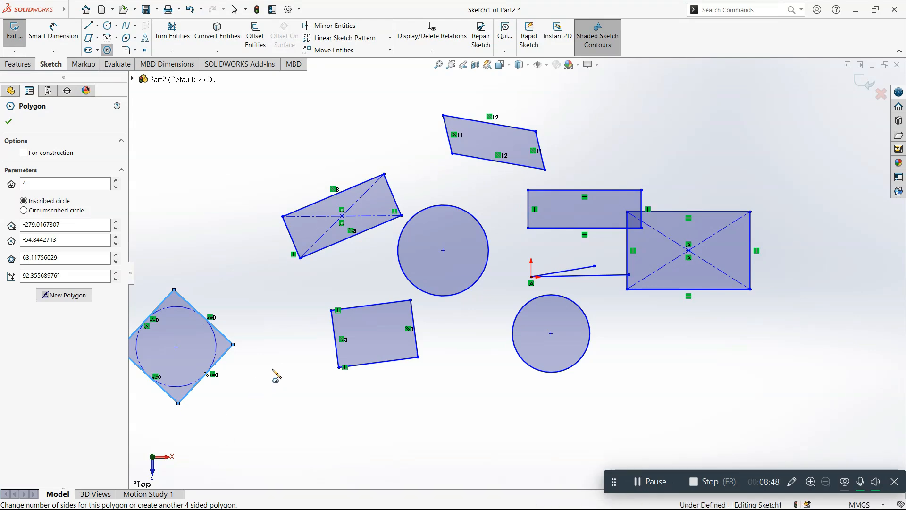
pyautogui.moveTo(218, 370); pyautogui.dragTo(394, 344, button='middle')
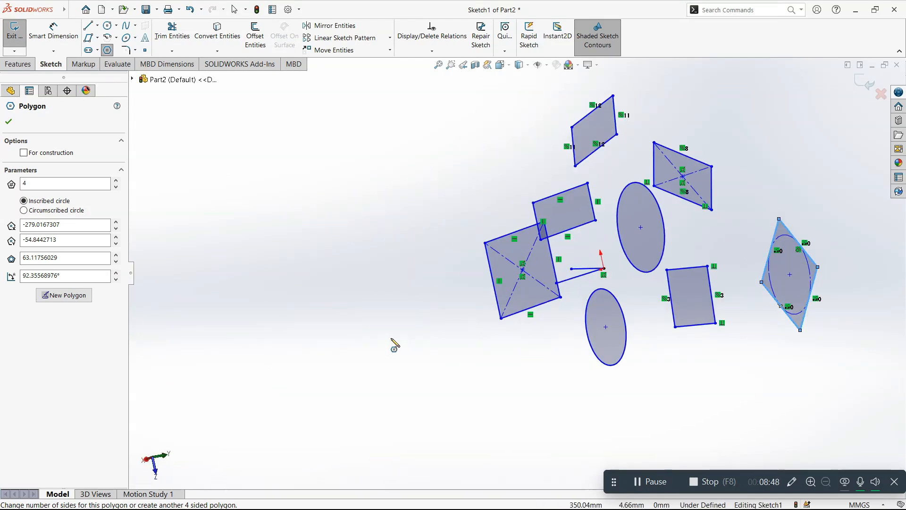
pyautogui.click(500, 64)
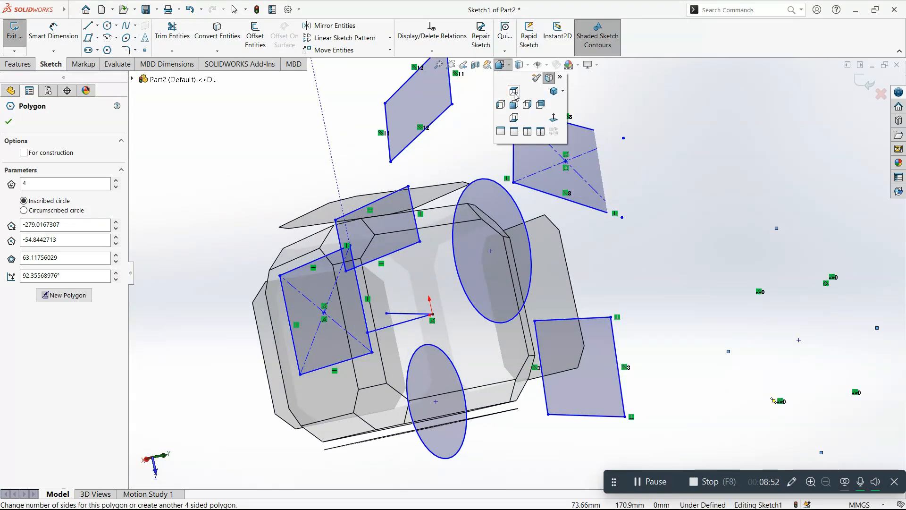
pyautogui.click(514, 92)
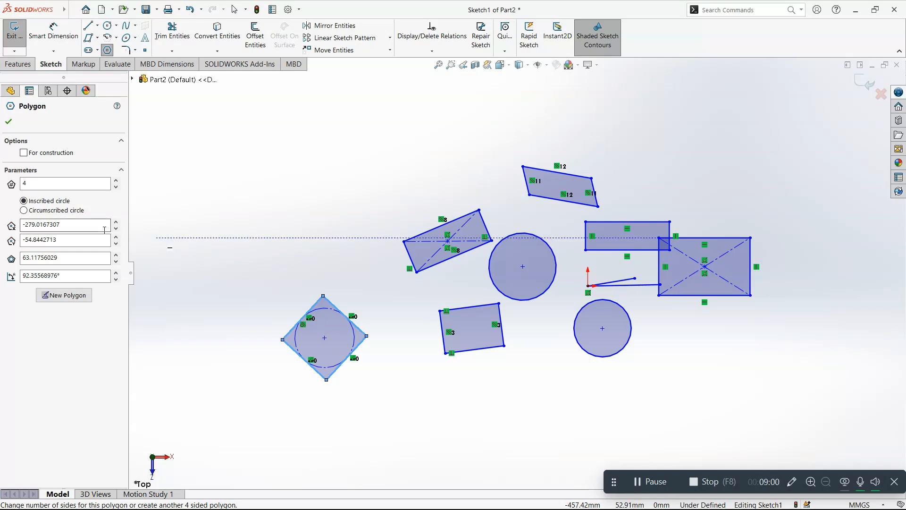
pyautogui.click(116, 181)
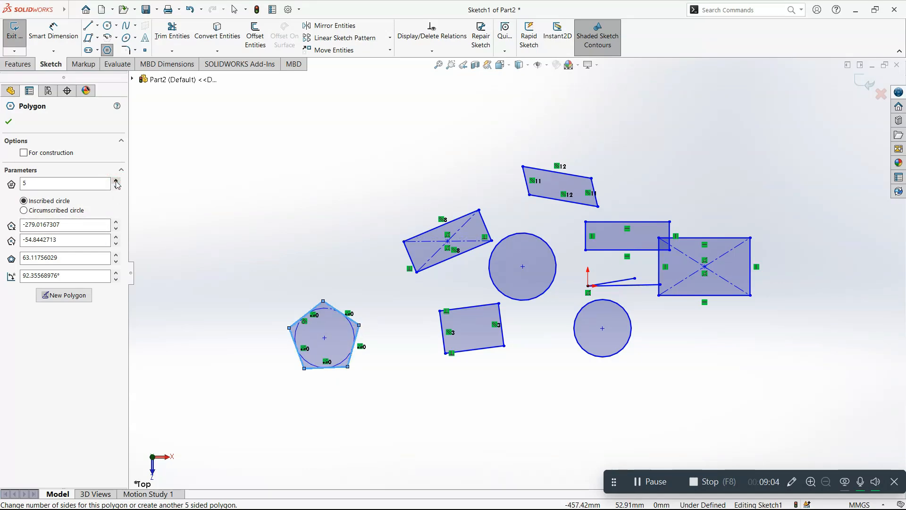
pyautogui.click(116, 181)
pyautogui.click(116, 180)
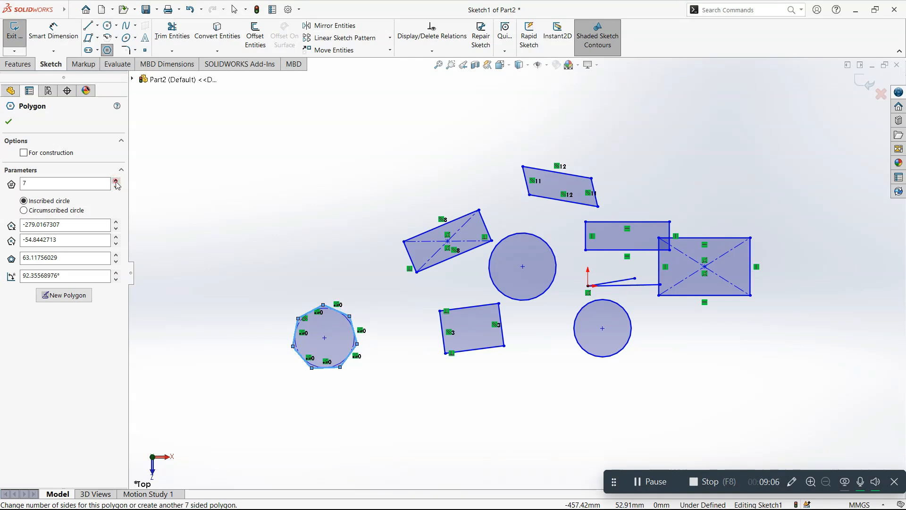
pyautogui.click(116, 181)
pyautogui.click(116, 181)
pyautogui.click(115, 181)
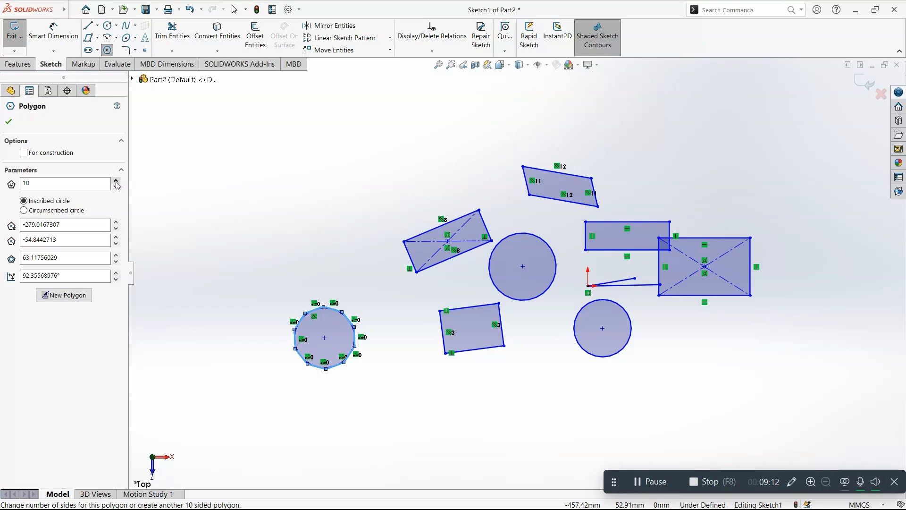
# Step: Sketch an upward-bulging 3 point arc with a radius of about 58.8 mm above the polygon
pyautogui.click(117, 37)
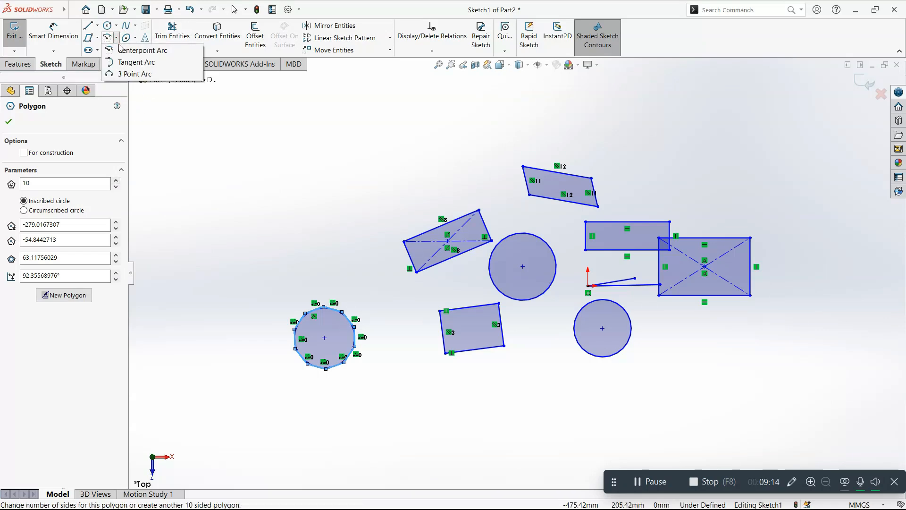
pyautogui.click(129, 74)
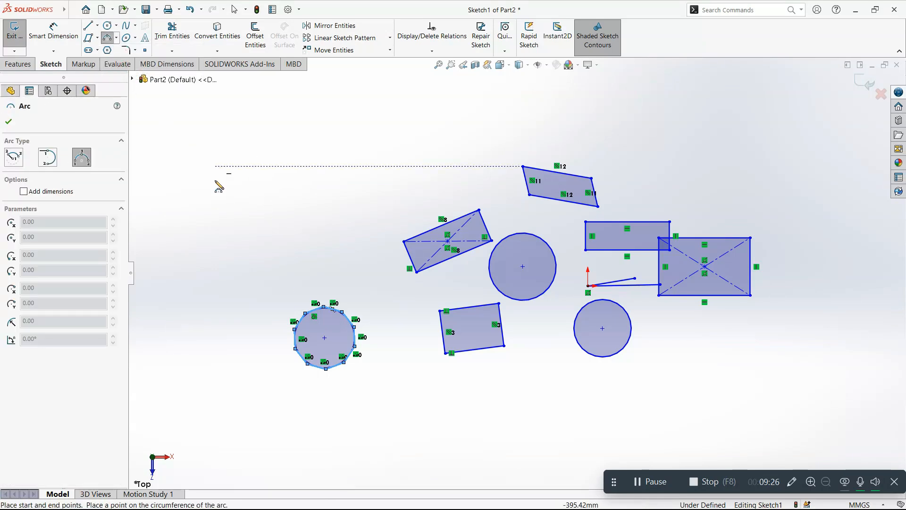
pyautogui.click(225, 241)
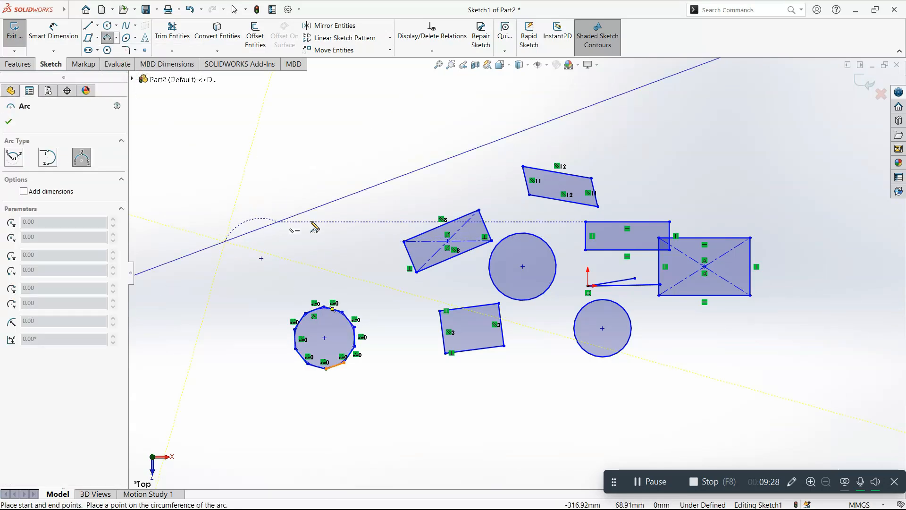
pyautogui.click(333, 231)
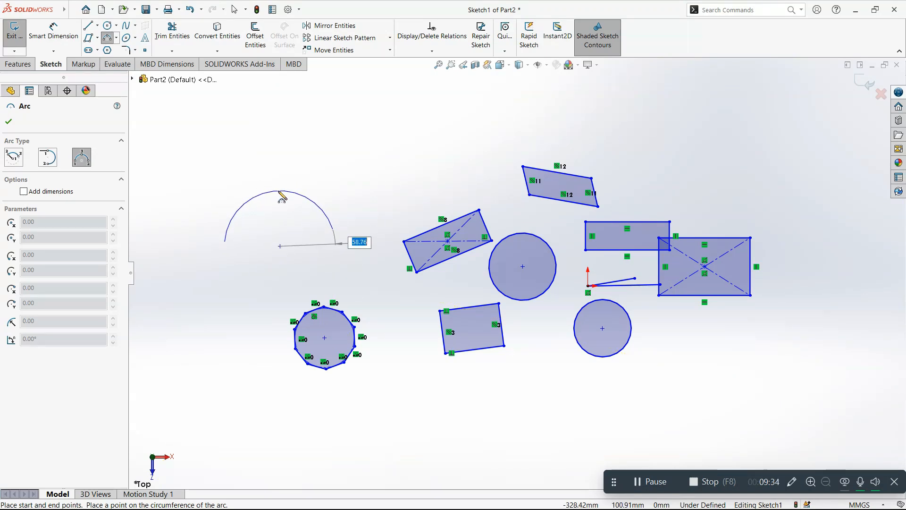
pyautogui.click(279, 192)
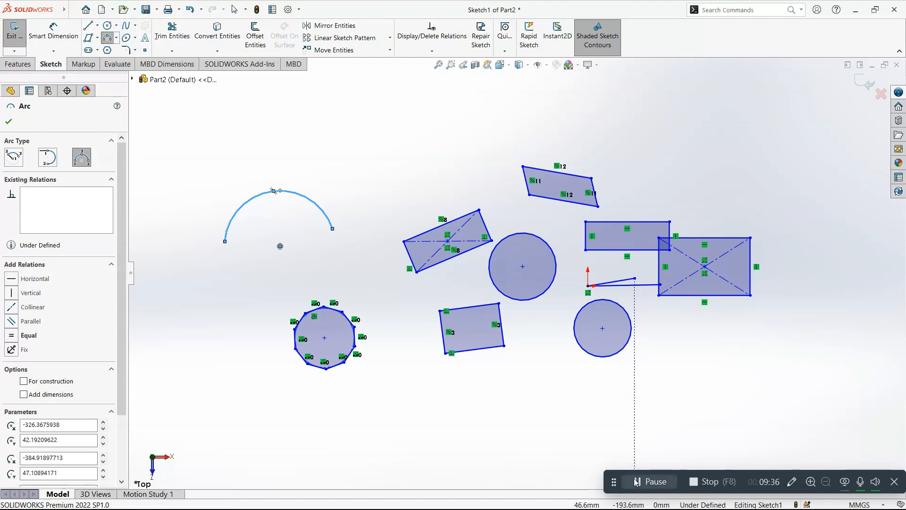
pyautogui.click(660, 480)
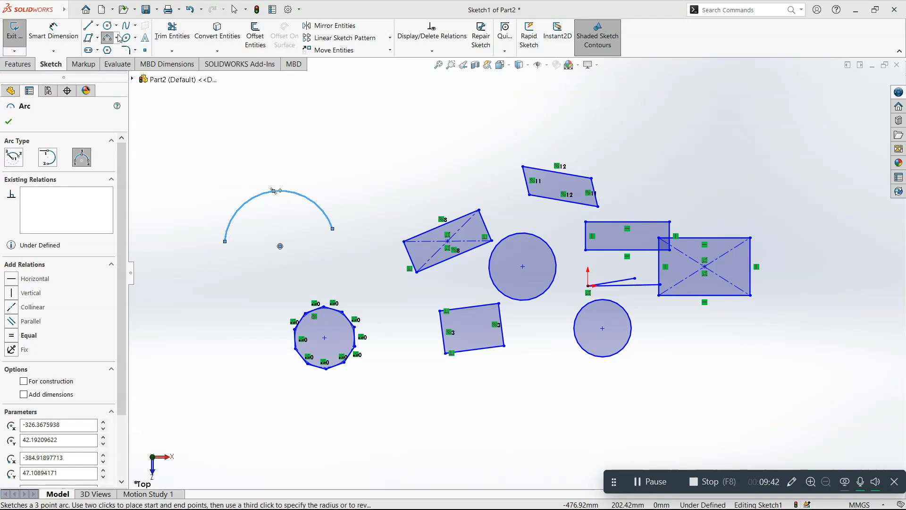
pyautogui.click(48, 157)
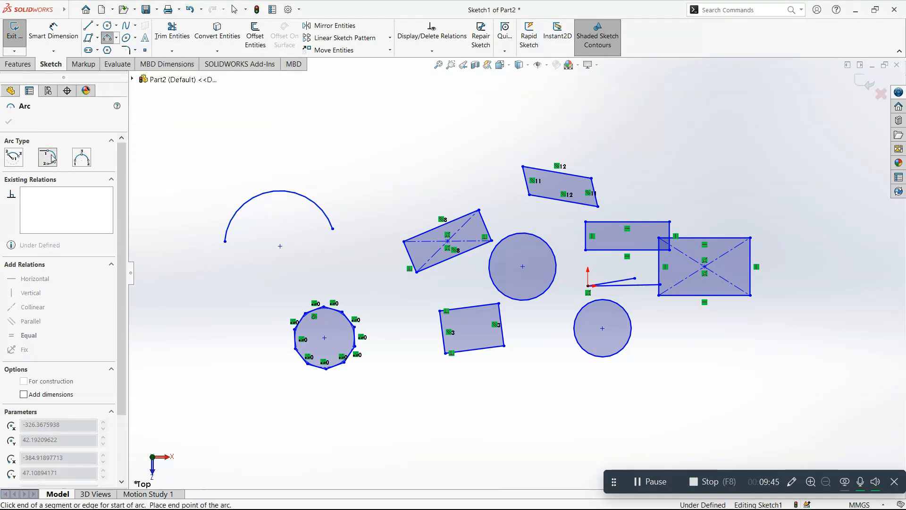
pyautogui.click(14, 162)
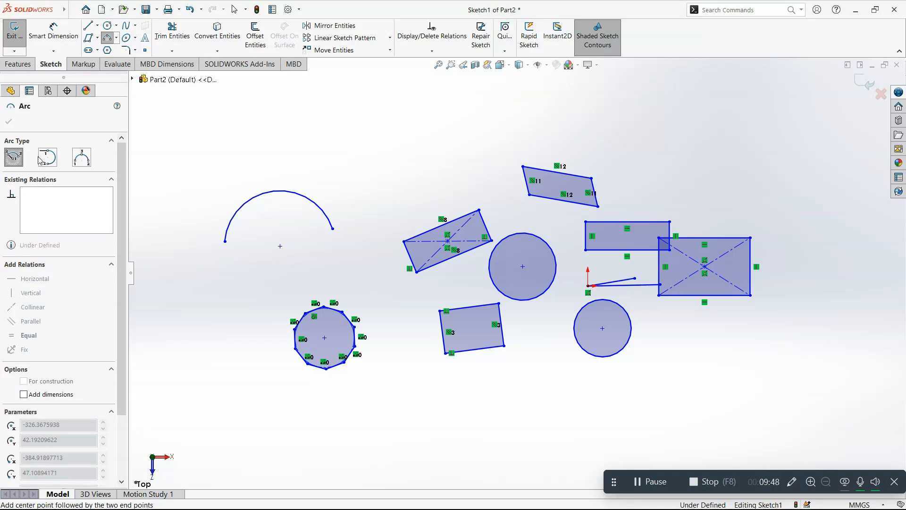
pyautogui.click(84, 161)
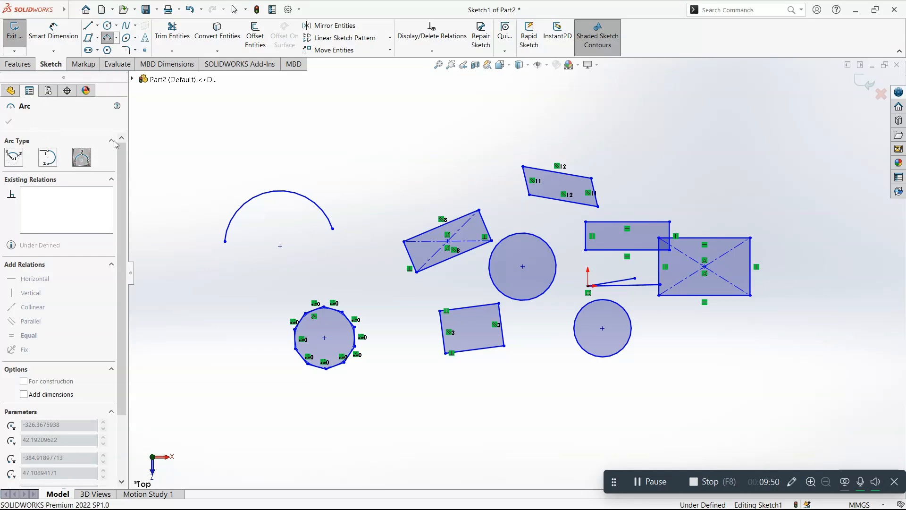
pyautogui.press('Escape')
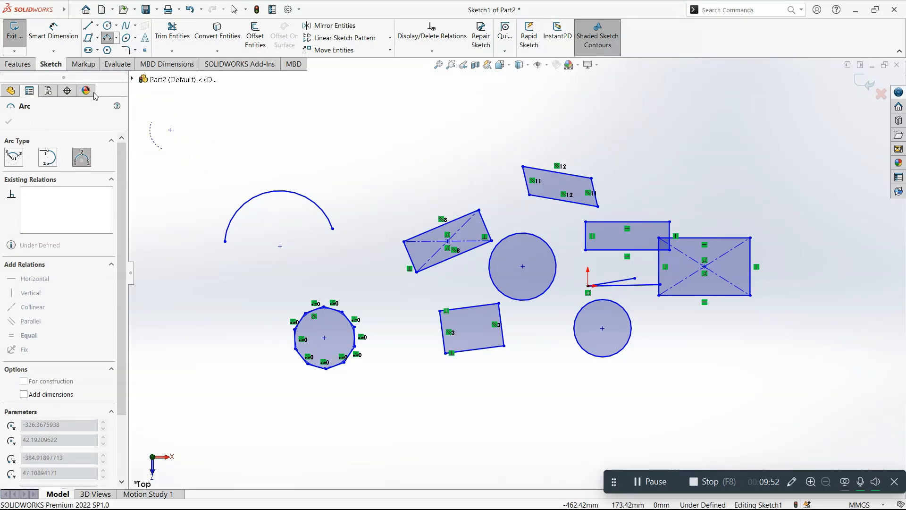
# Step: Sketch a nearly full-circle tangent arc starting at the 3 point arc's negative X endpoint
pyautogui.click(111, 42)
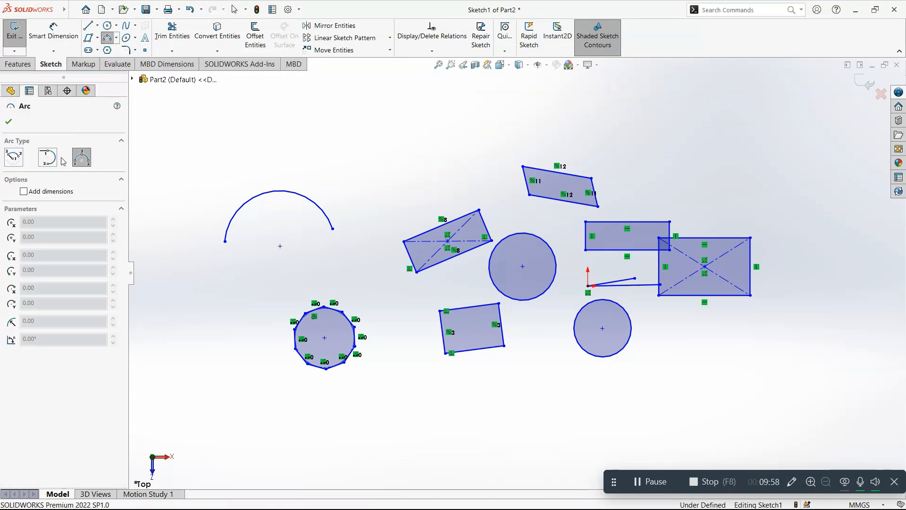
pyautogui.click(48, 161)
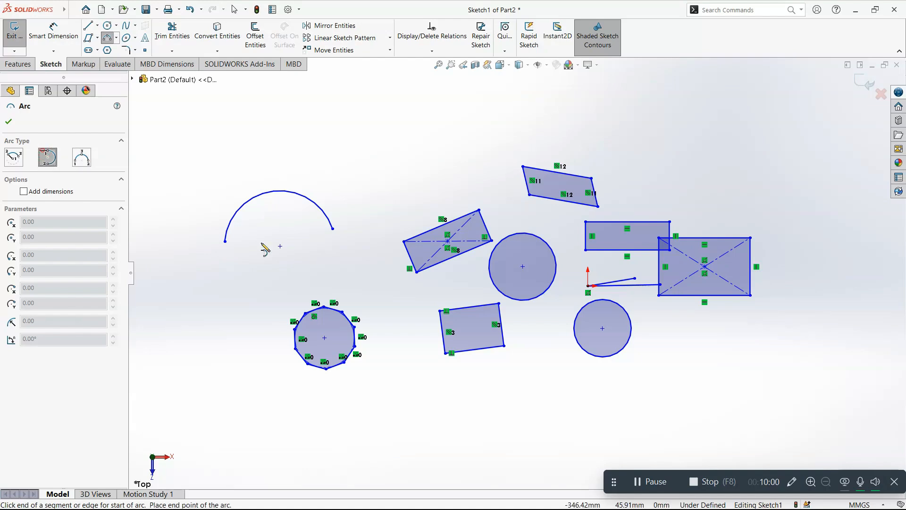
pyautogui.click(225, 241)
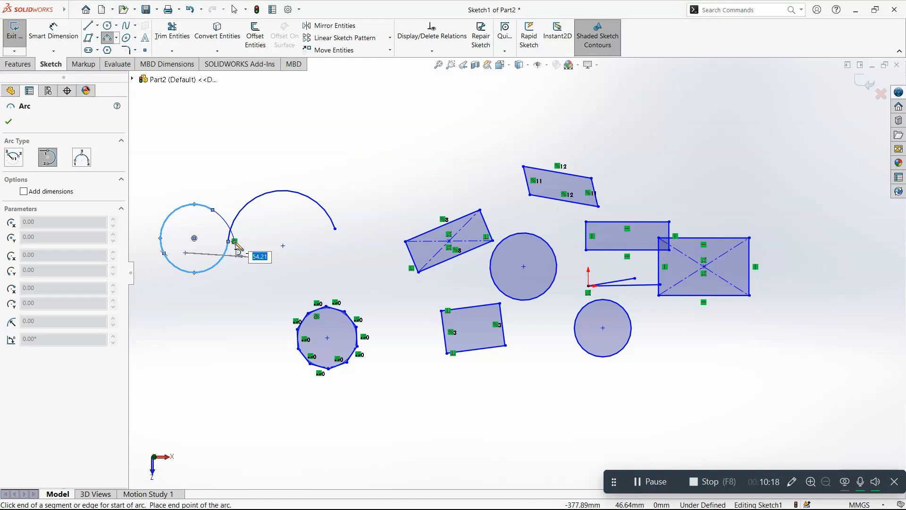
pyautogui.write('1')
pyautogui.press('Escape')
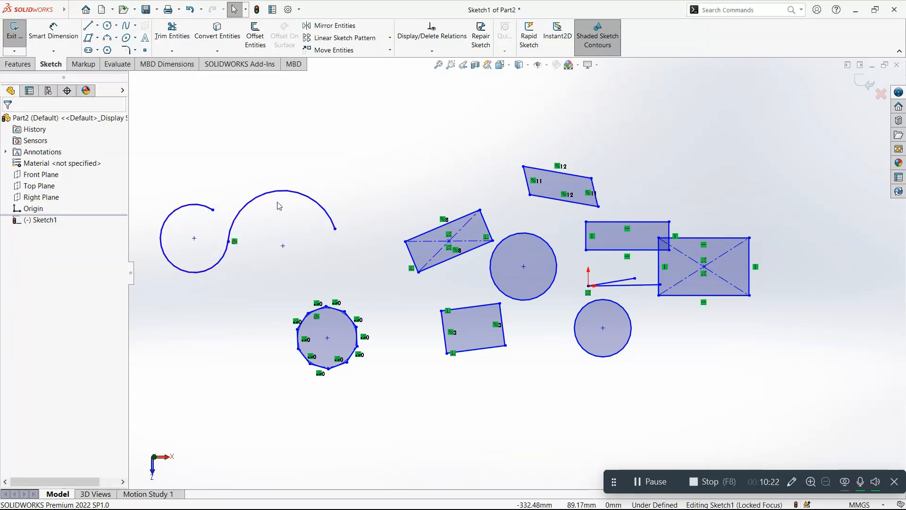
# Step: Sketch a centerpoint arc on the polygon's negative X side, with a radius of about 82.6 mm and a sweep of about 99°
pyautogui.click(116, 38)
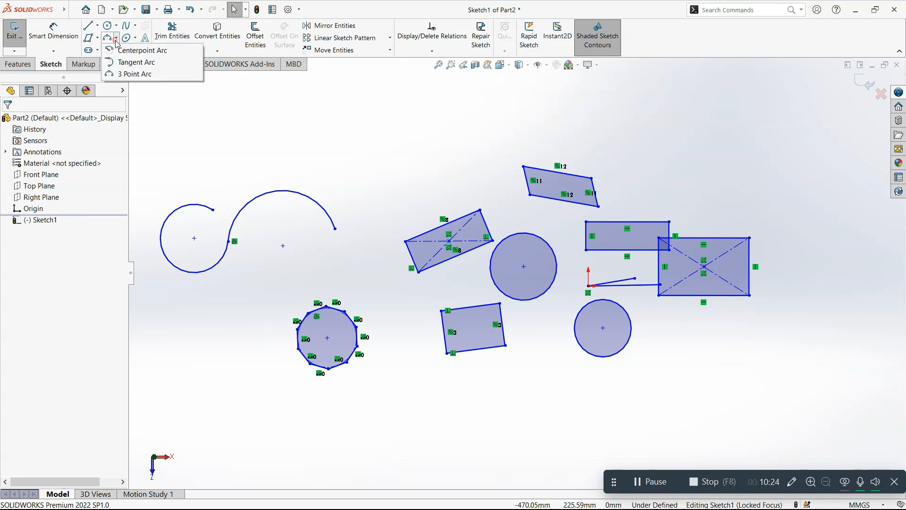
pyautogui.click(118, 51)
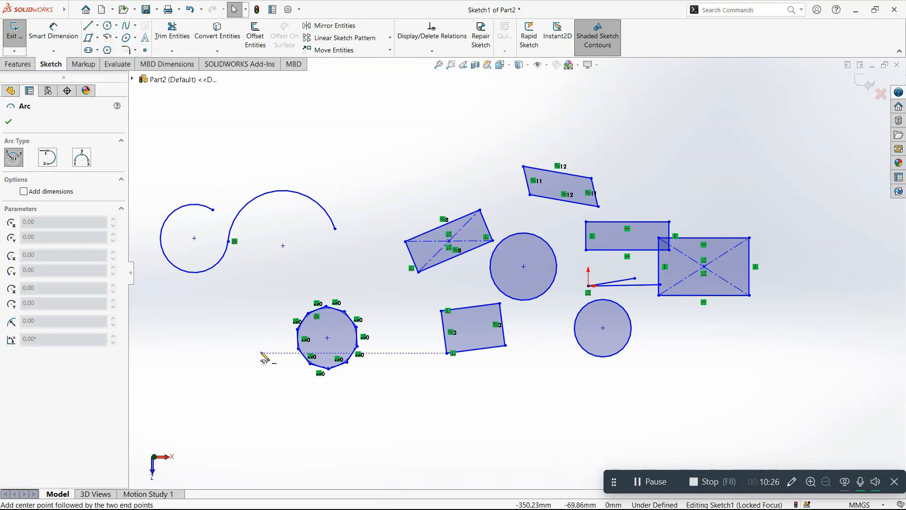
pyautogui.click(218, 363)
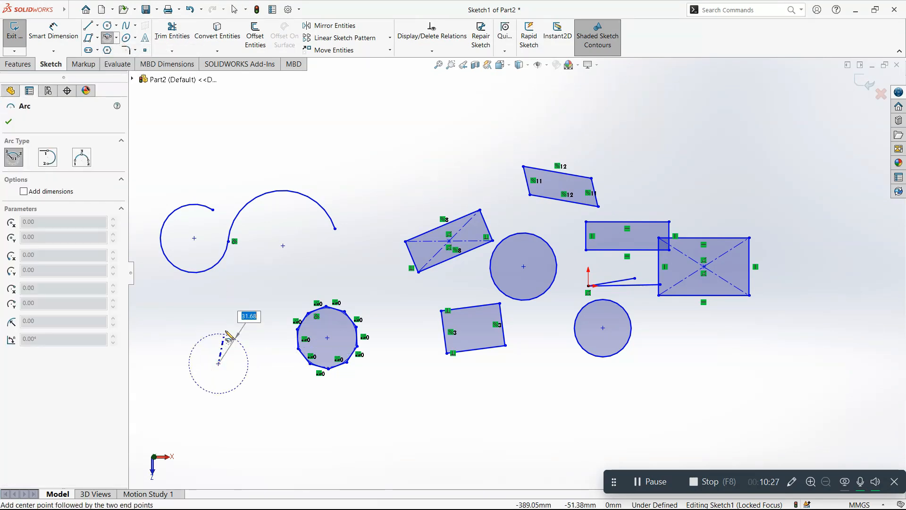
pyautogui.click(224, 286)
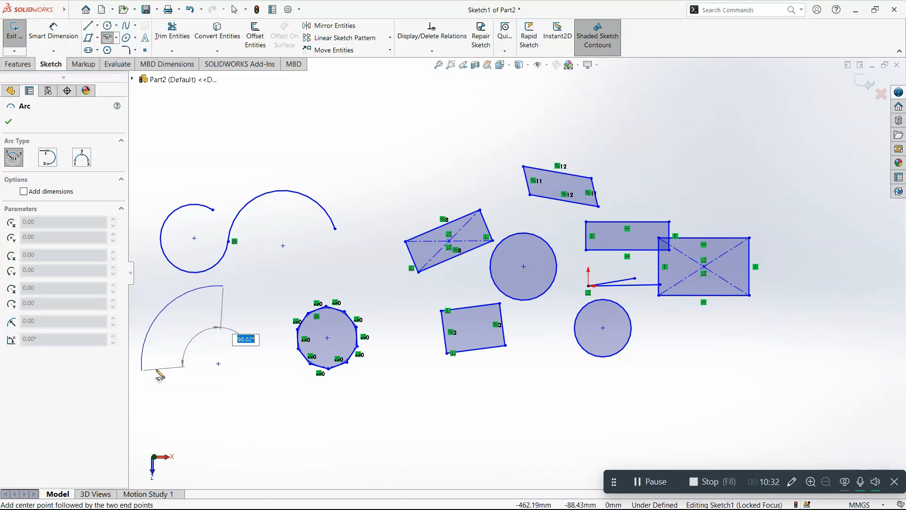
pyautogui.click(158, 371)
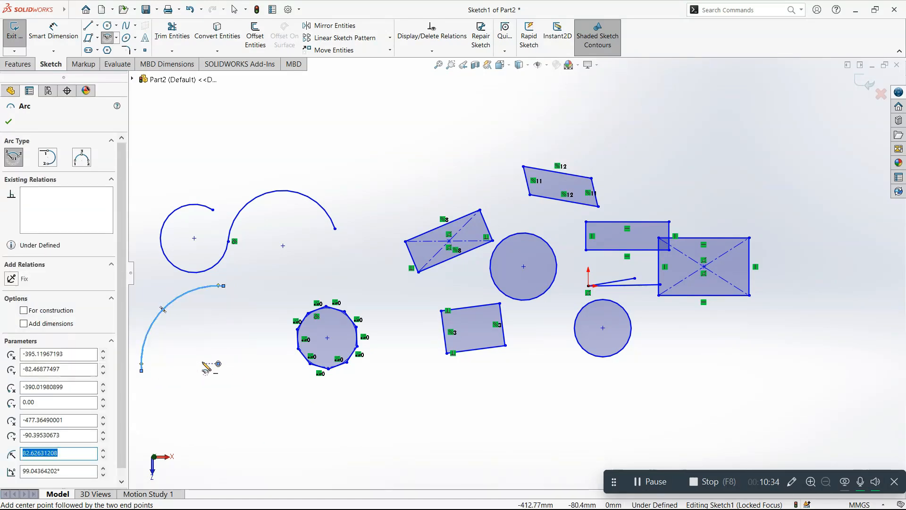
pyautogui.press('Escape')
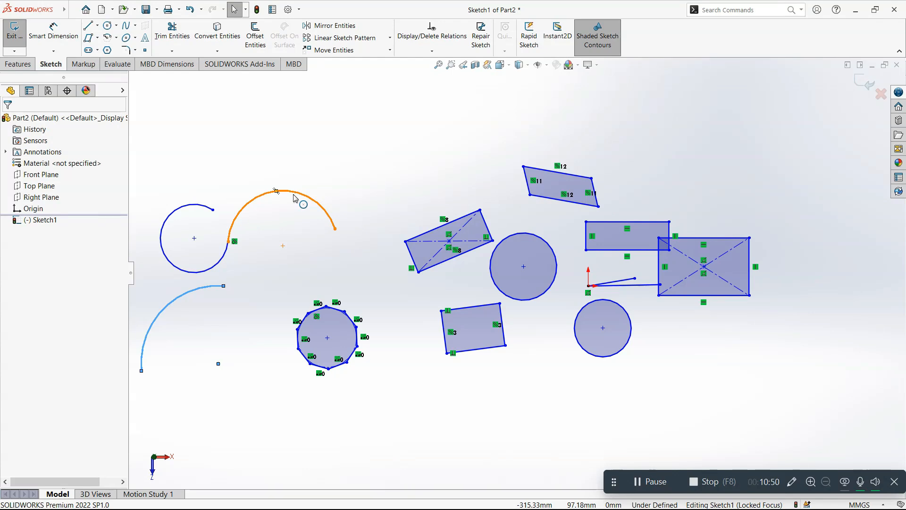
# Step: Discard all changes to the practice sketch and start a new sketch on the Top Plane
pyautogui.click(881, 94)
pyautogui.click(537, 266)
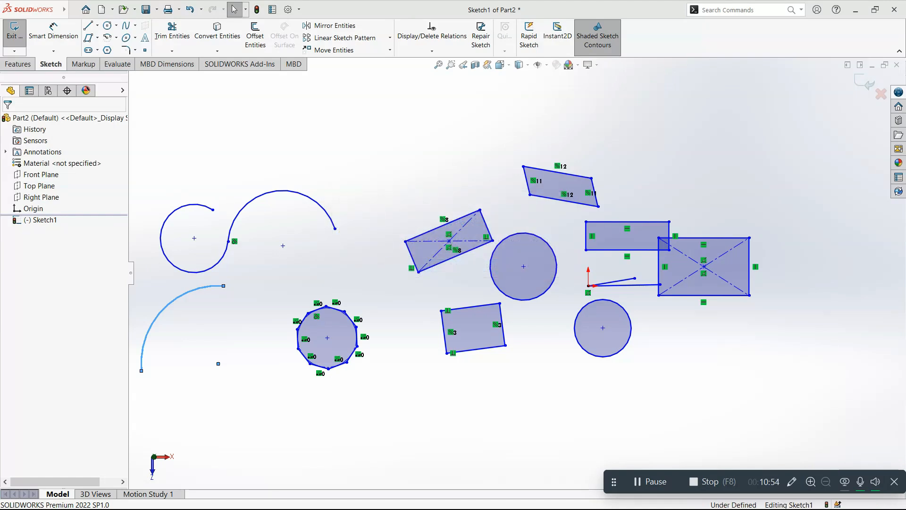
pyautogui.click(49, 183)
pyautogui.click(54, 170)
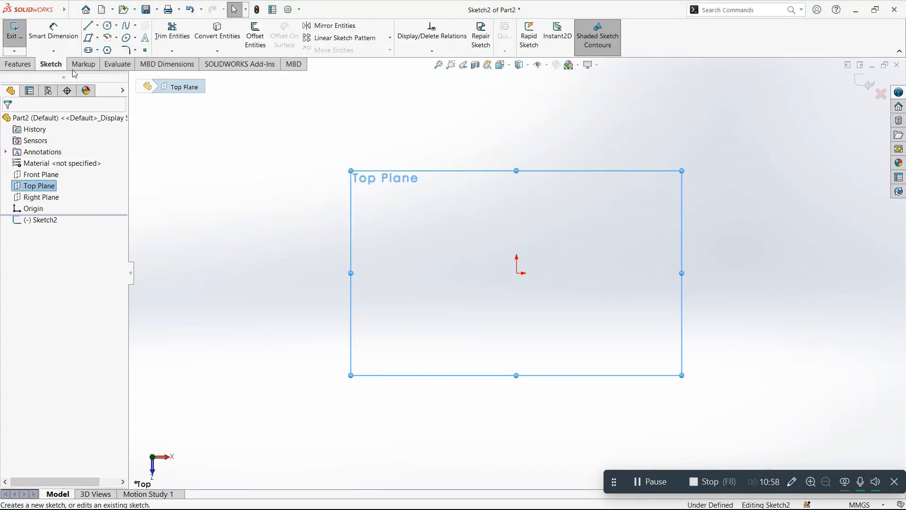
# Step: Sketch a horizontal line about 83 mm long from the origin along positive X
pyautogui.click(88, 27)
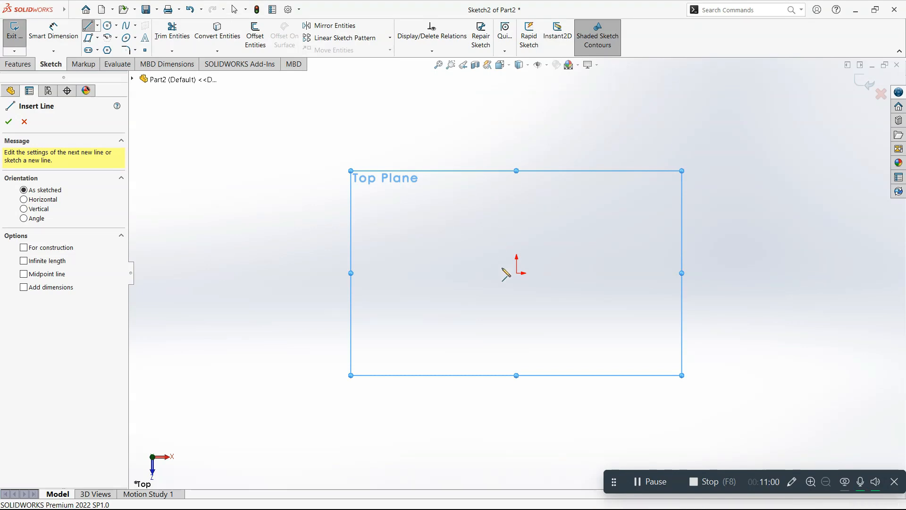
pyautogui.click(516, 273)
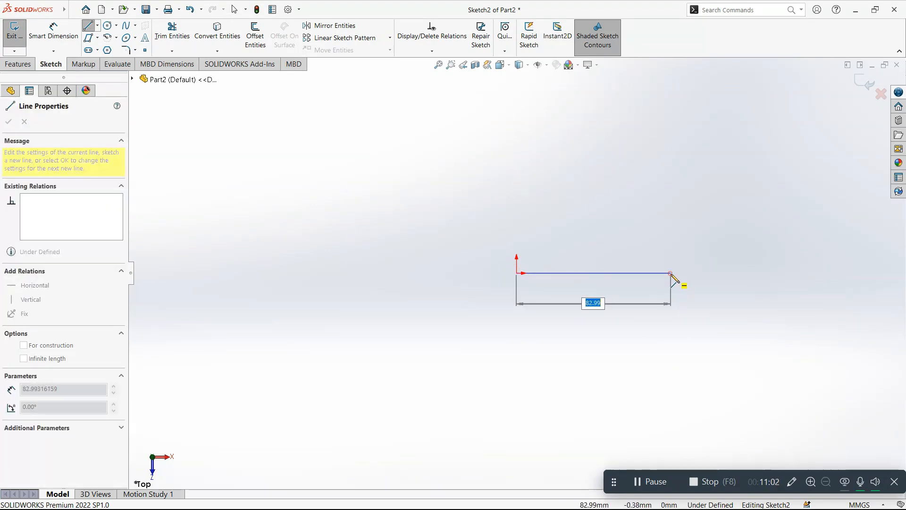
pyautogui.click(671, 273)
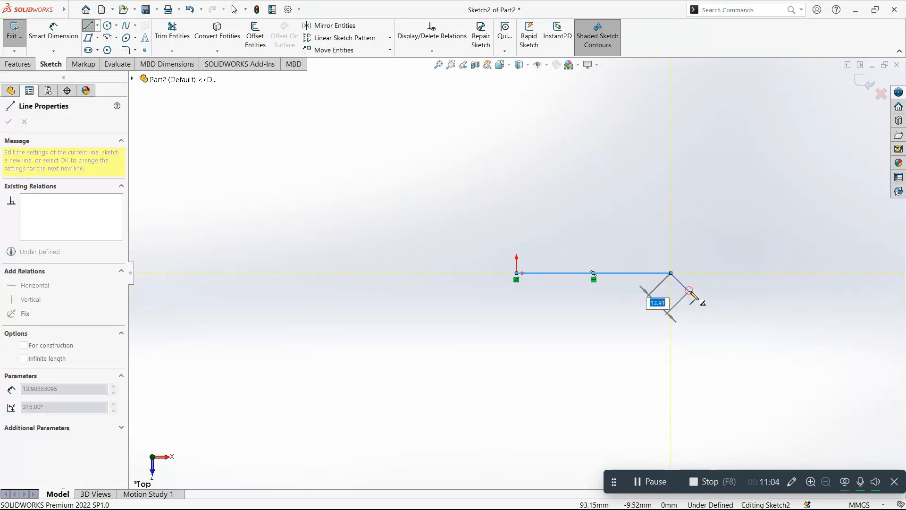
# Step: End the line chain and sketch a separate slanted line about 84 mm long, at about 9.9°, above the horizontal line
pyautogui.press('Escape')
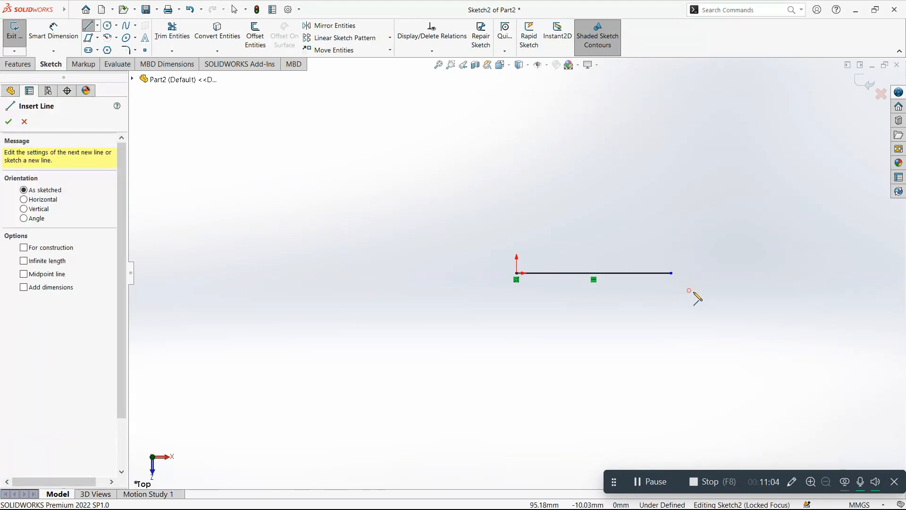
pyautogui.click(516, 245)
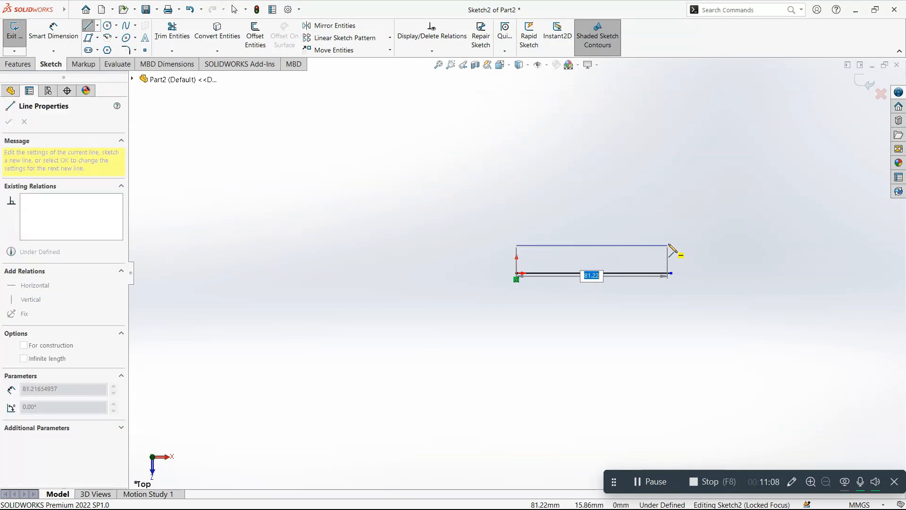
pyautogui.click(671, 219)
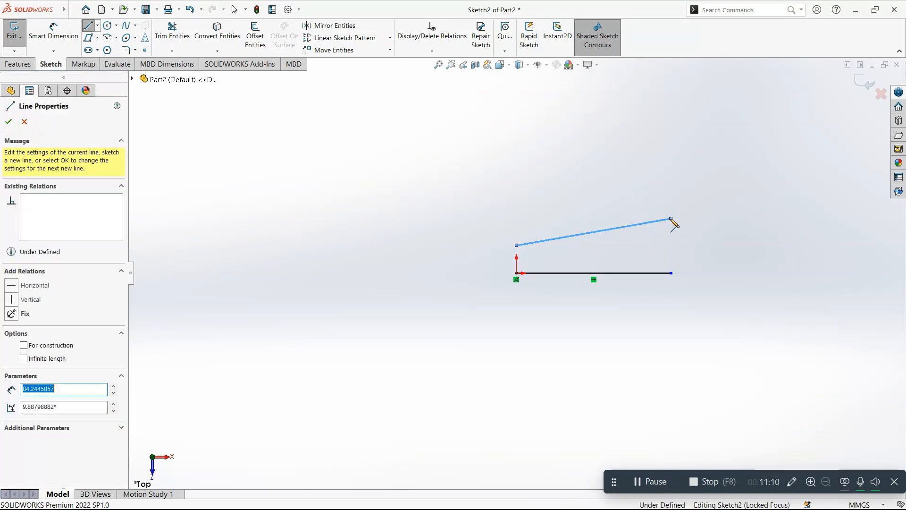
pyautogui.press('Escape')
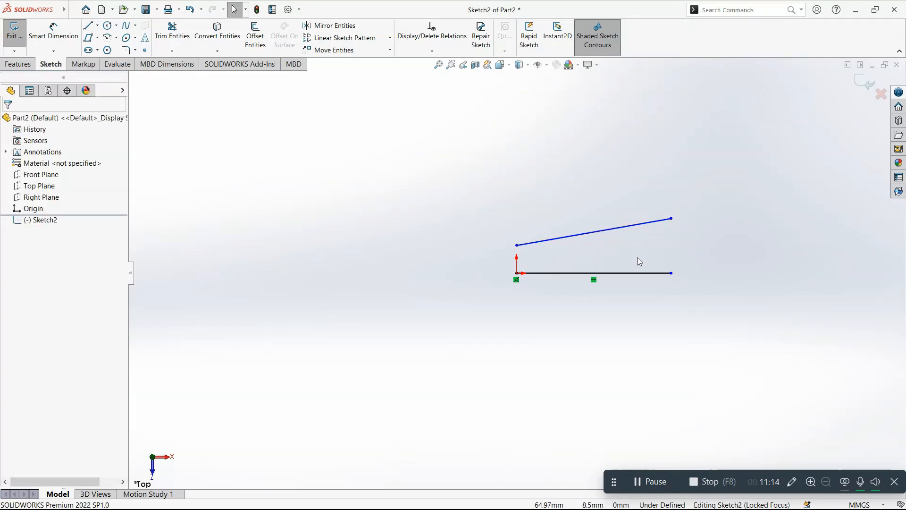
# Step: Add a Parallel relation between the slanted line and the horizontal line
pyautogui.moveTo(743, 347); pyautogui.dragTo(593, 169)
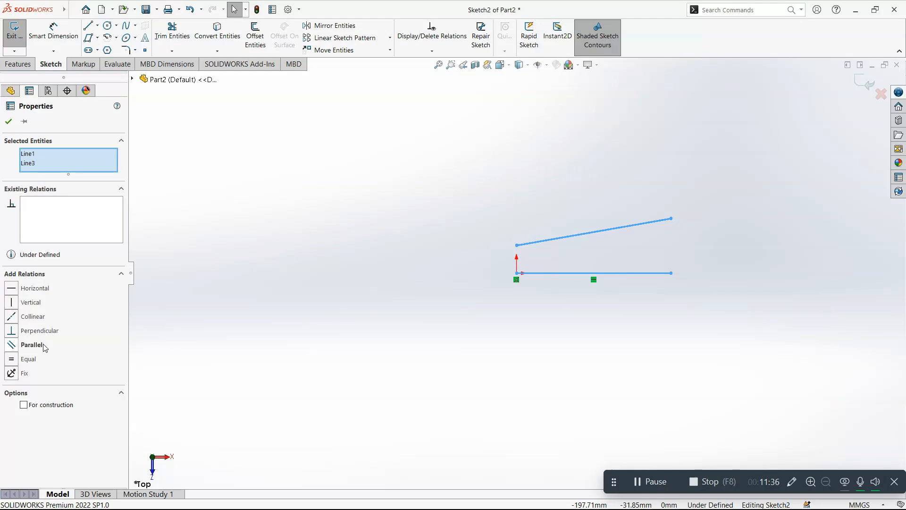
pyautogui.click(30, 349)
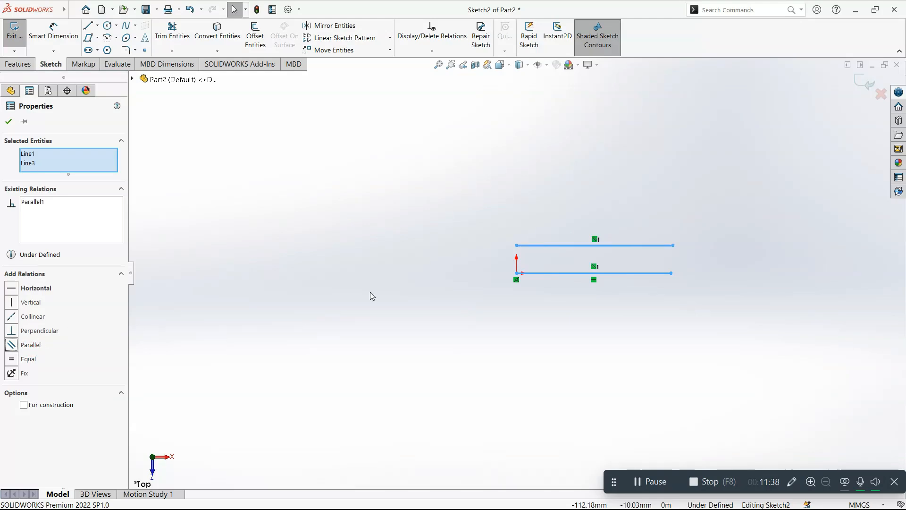
pyautogui.click(665, 298)
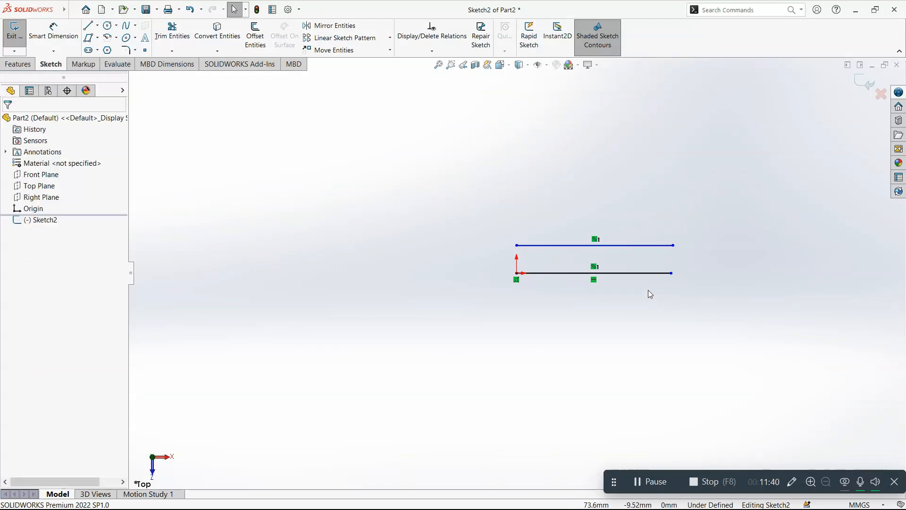
# Step: Delete the lower line's Horizontal relation and move its free endpoint to about X 86.5 mm, Y 3.7 mm
pyautogui.click(595, 281)
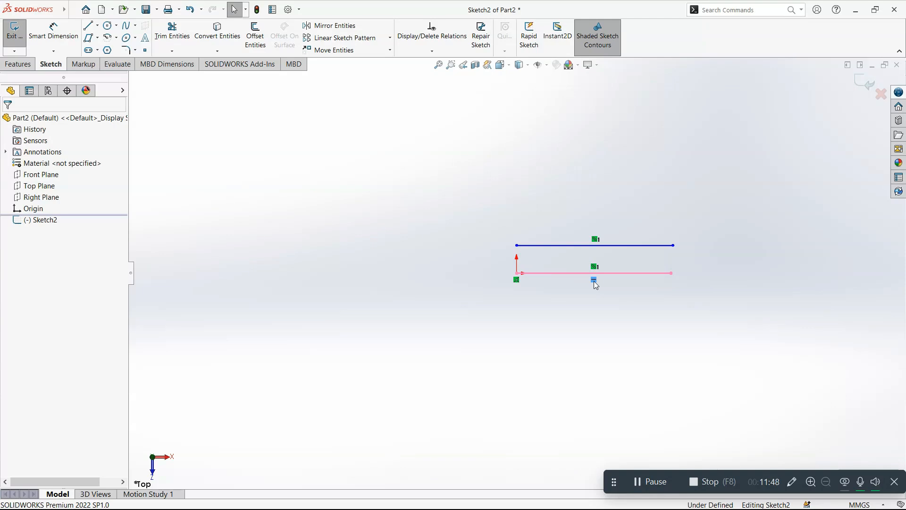
pyautogui.press('Delete')
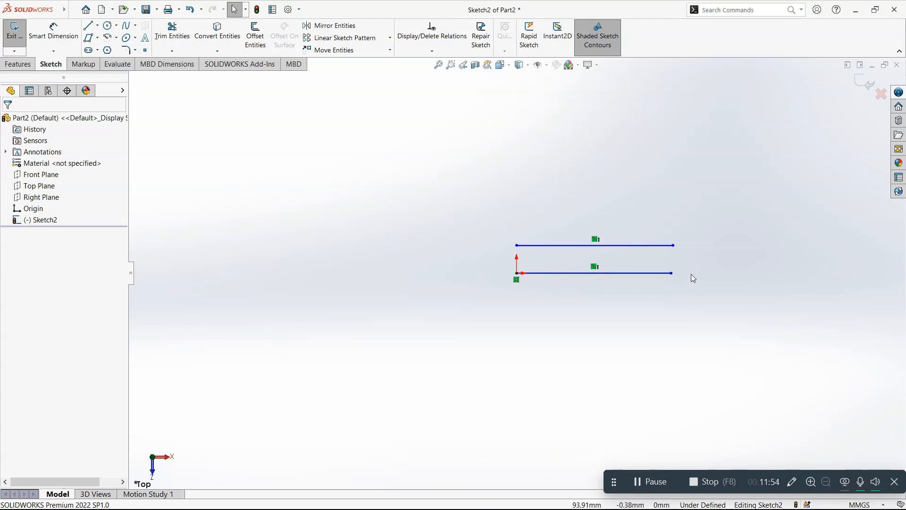
pyautogui.moveTo(672, 273)
pyautogui.mouseDown()
pyautogui.moveTo(659, 344)
pyautogui.moveTo(628, 377)
pyautogui.moveTo(641, 329)
pyautogui.moveTo(678, 266)
pyautogui.mouseUp()
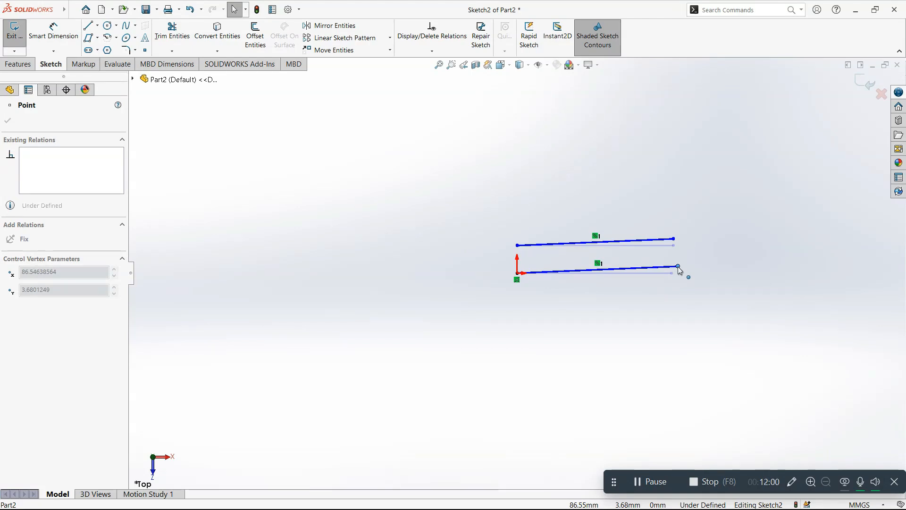
pyautogui.click(647, 308)
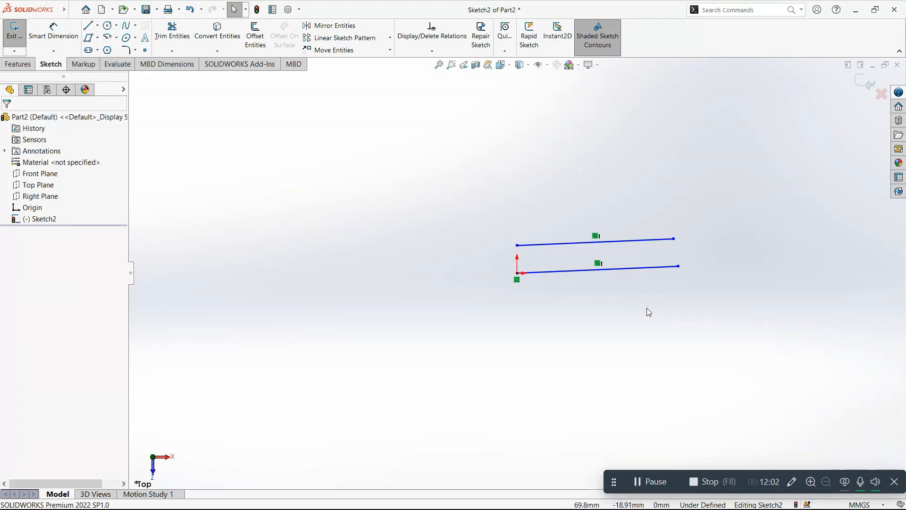
pyautogui.press('XF86MonBrightnessUp')
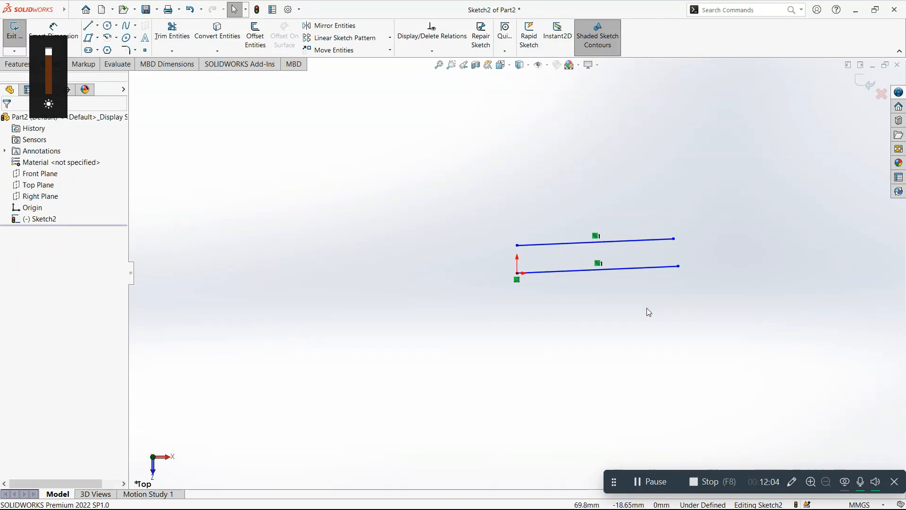
# Step: Replace the Parallel relation between the two lines with a Collinear relation
pyautogui.click(599, 265)
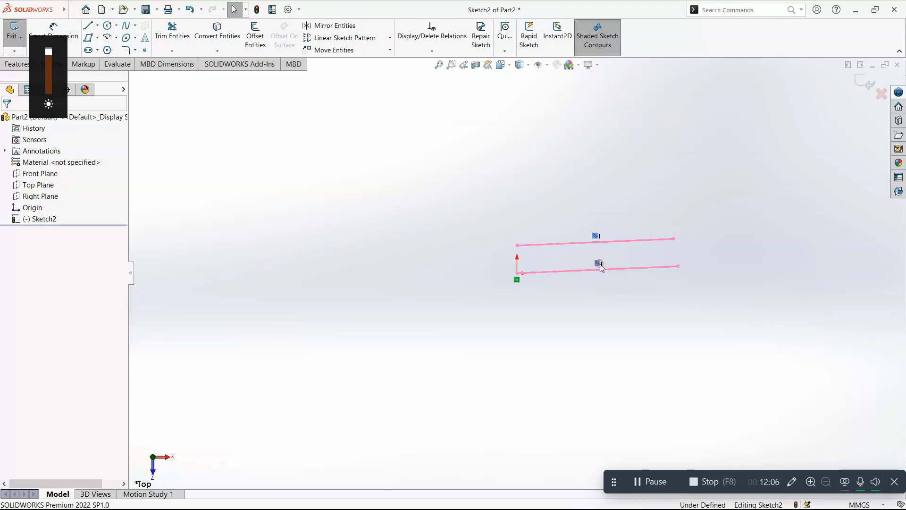
pyautogui.click(601, 229)
pyautogui.moveTo(711, 303)
pyautogui.mouseDown()
pyautogui.moveTo(646, 189)
pyautogui.moveTo(604, 193)
pyautogui.mouseUp()
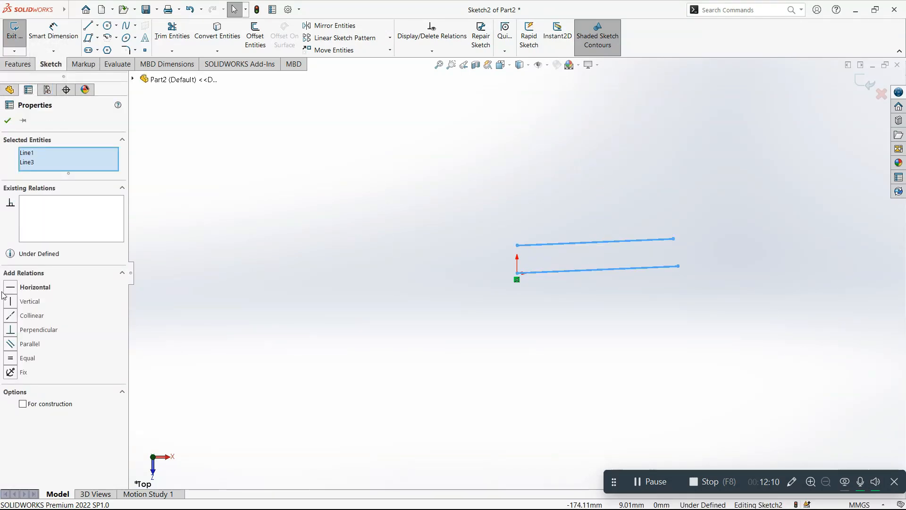
pyautogui.click(11, 316)
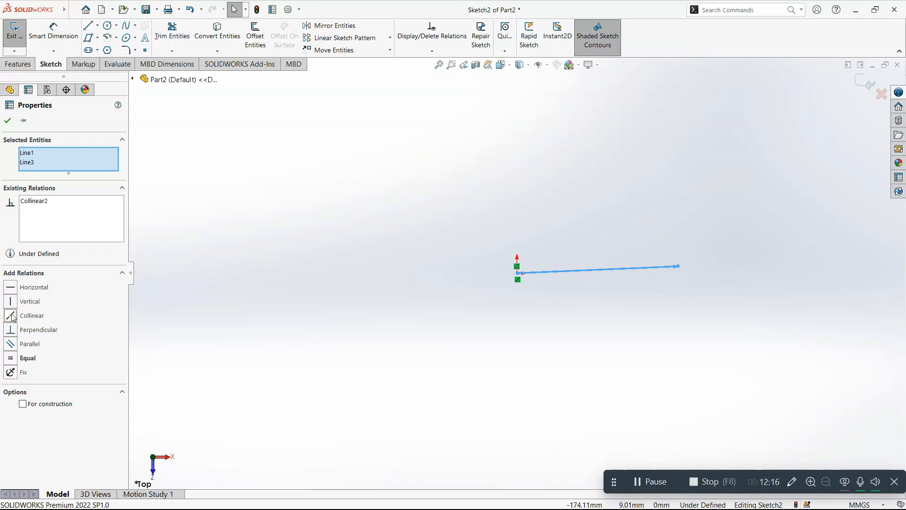
pyautogui.click(710, 308)
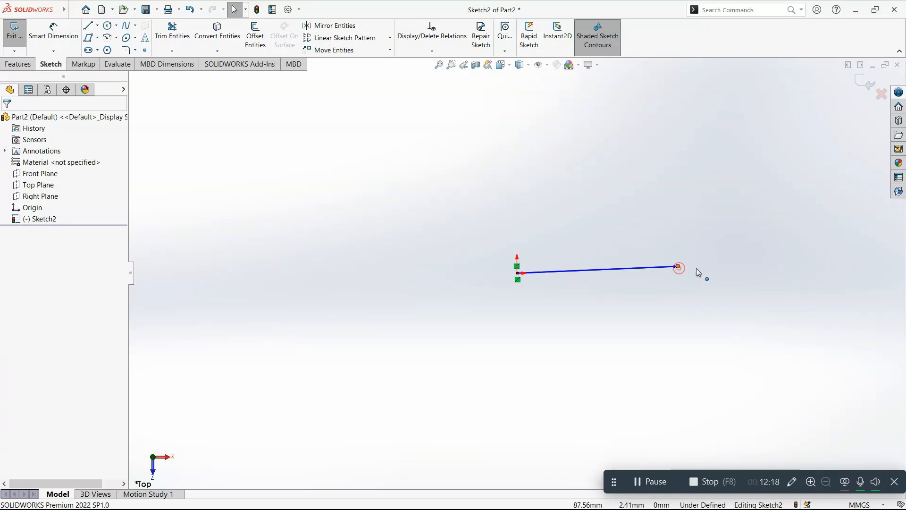
# Step: Stretch one collinear line to about 121 mm and place the other line's free endpoint on it, short of its end
pyautogui.moveTo(678, 266); pyautogui.dragTo(744, 270)
pyautogui.moveTo(676, 273); pyautogui.dragTo(716, 272)
pyautogui.click(705, 294)
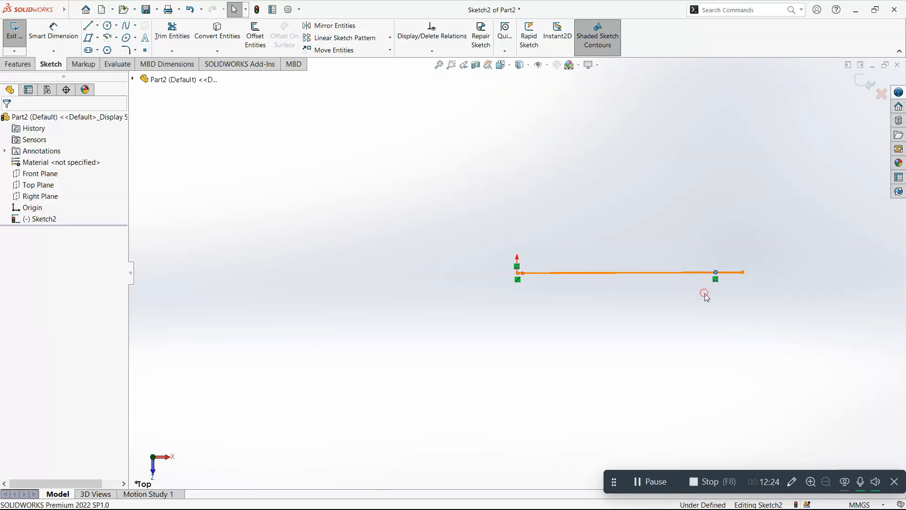
# Step: Delete the Collinear relation between the two overlapping lines
pyautogui.click(696, 273)
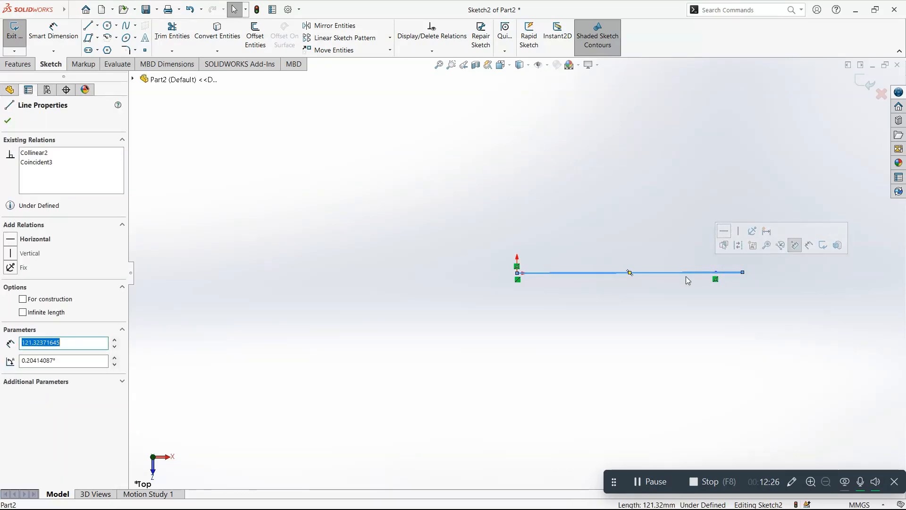
pyautogui.click(518, 280)
pyautogui.press('Delete')
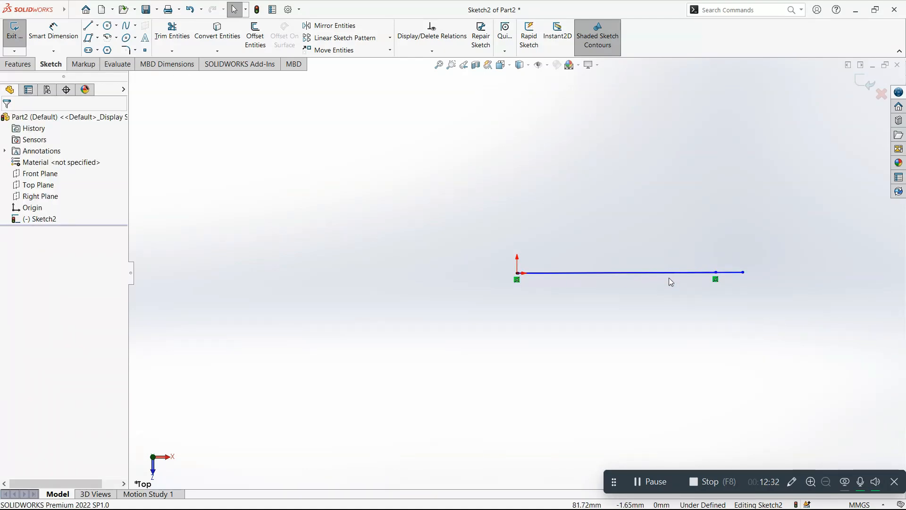
# Step: Delete the Coincident relation on the shorter line's free endpoint and move that endpoint to about X 99 mm, Y 41 mm
pyautogui.moveTo(716, 273)
pyautogui.mouseDown()
pyautogui.moveTo(705, 227)
pyautogui.moveTo(708, 271)
pyautogui.mouseUp()
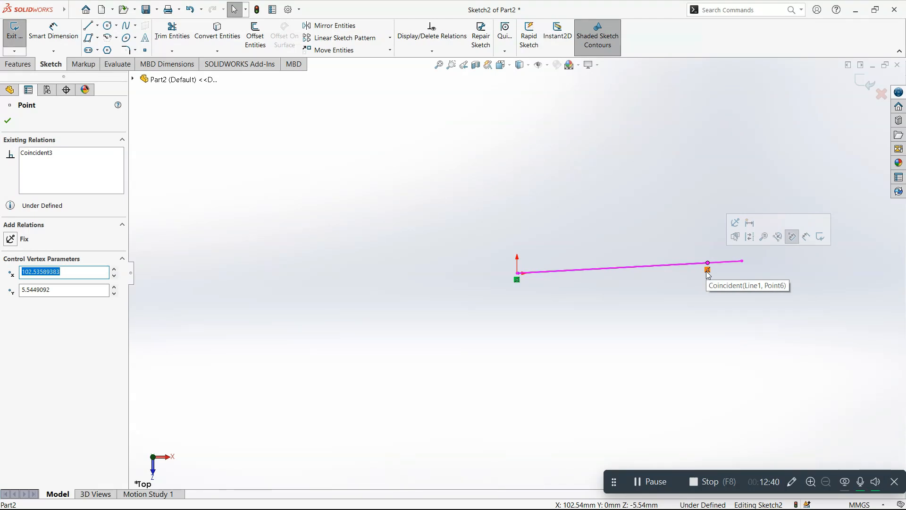
pyautogui.click(707, 271)
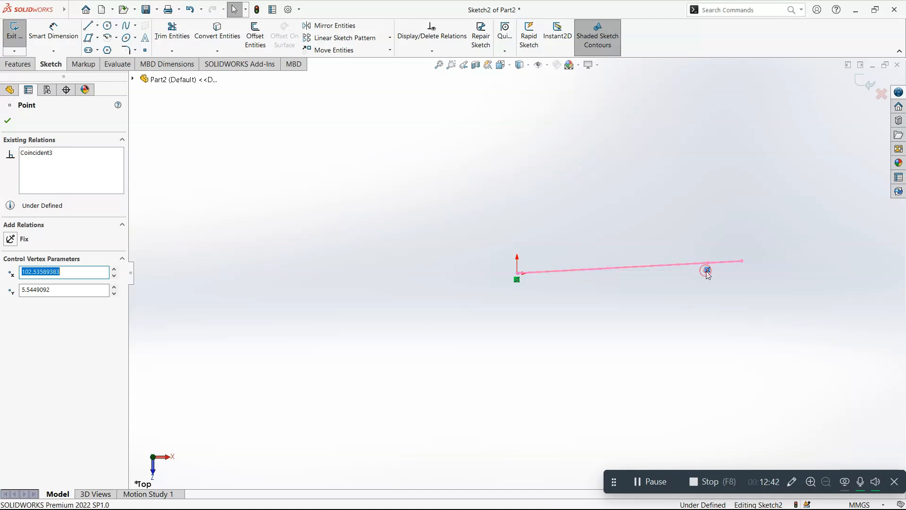
pyautogui.press('Delete')
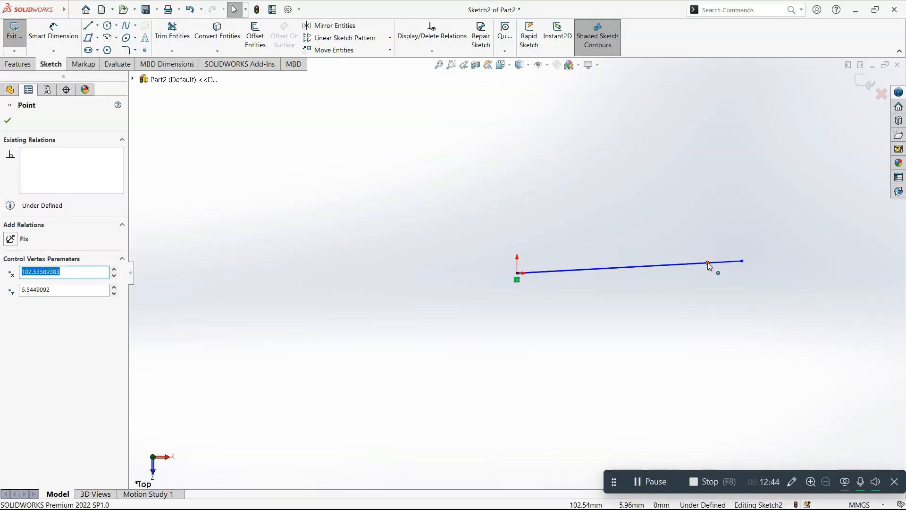
pyautogui.moveTo(707, 263); pyautogui.dragTo(701, 196)
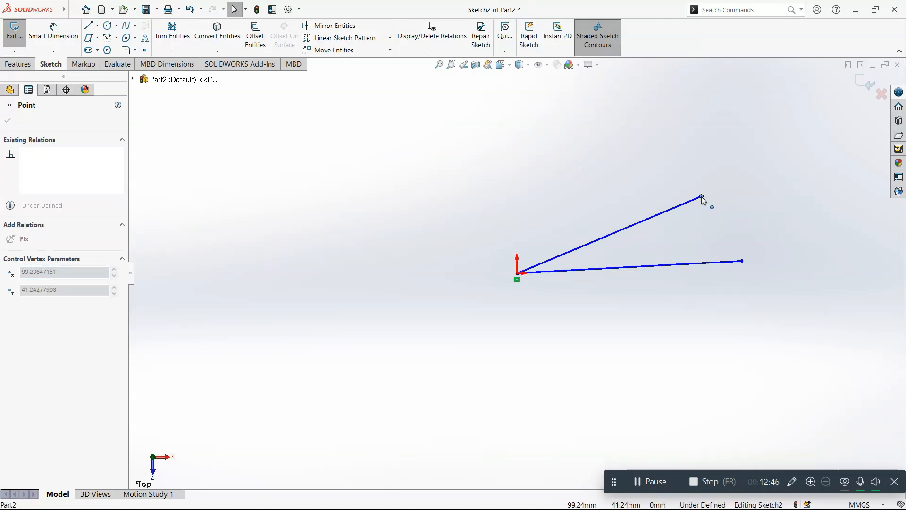
pyautogui.click(700, 223)
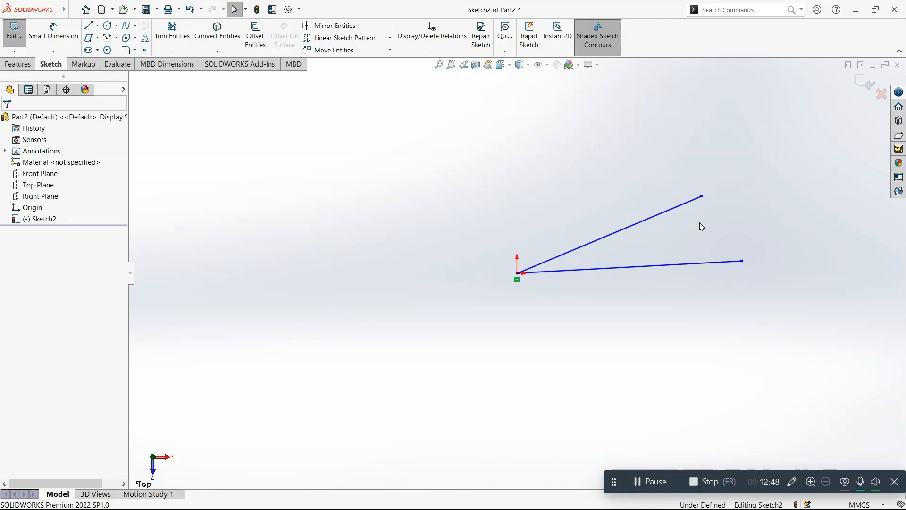
pyautogui.moveTo(719, 291)
pyautogui.mouseDown()
pyautogui.moveTo(605, 197)
pyautogui.moveTo(809, 360)
pyautogui.mouseUp()
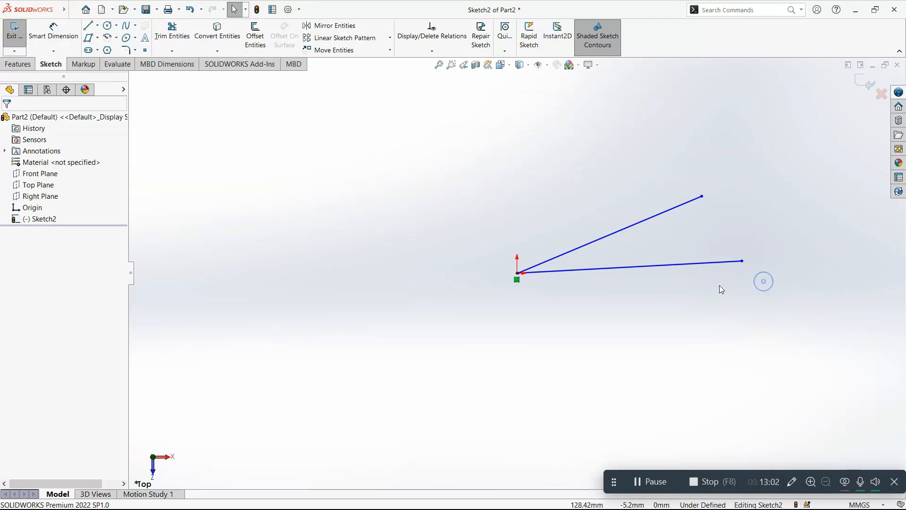
# Step: Sketch a line about 41 mm long connecting the free endpoints of the two lines
pyautogui.press('l')
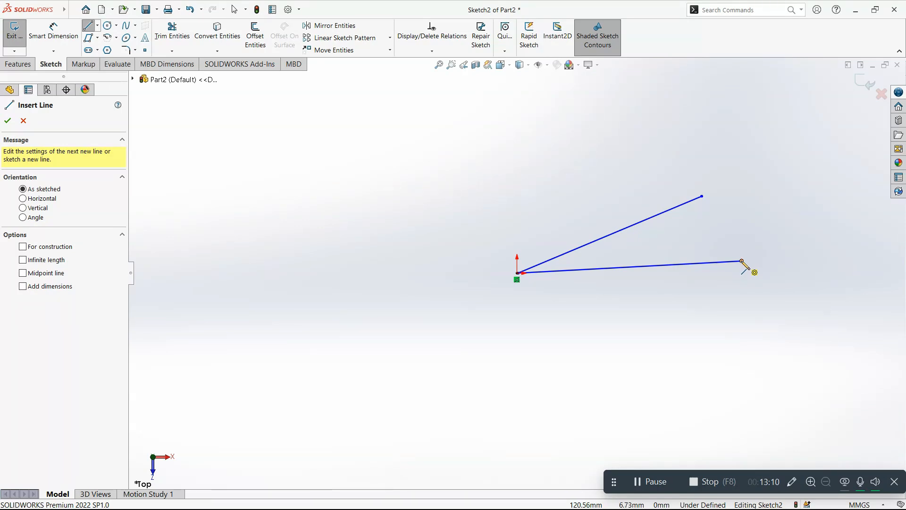
pyautogui.moveTo(742, 261)
pyautogui.mouseDown()
pyautogui.moveTo(725, 217)
pyautogui.moveTo(702, 197)
pyautogui.mouseUp()
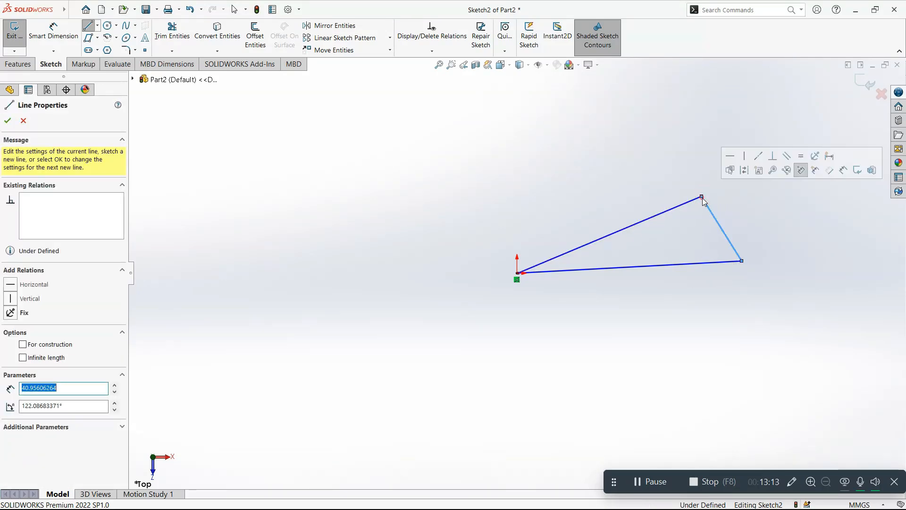
pyautogui.press('Escape')
pyautogui.press('Escape')
# Step: Add a Vertical relation to the connecting line
pyautogui.click(716, 222)
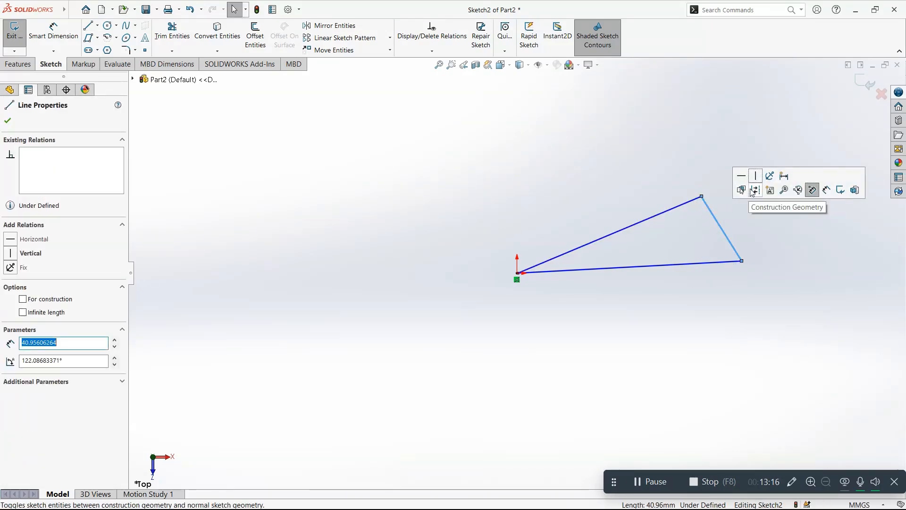
pyautogui.click(756, 177)
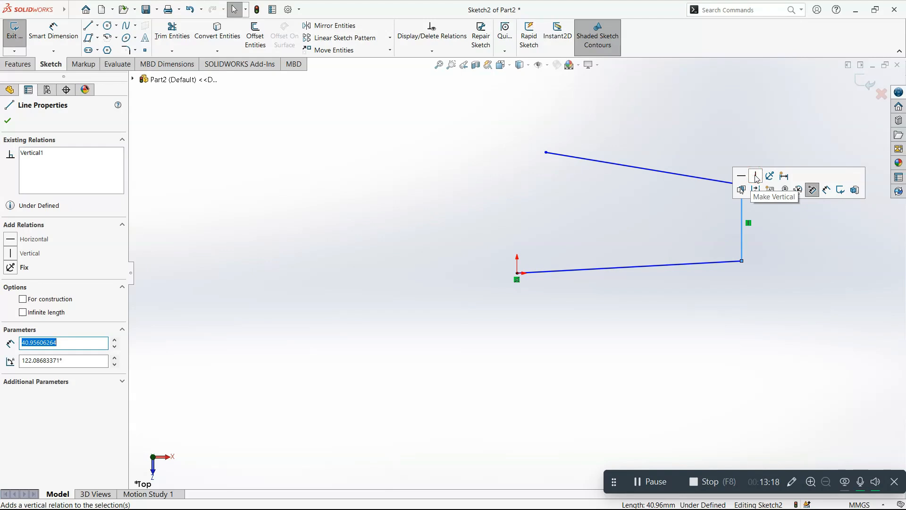
pyautogui.click(756, 249)
# Step: Delete the vertical connecting line and move the lower line's free endpoint to about X 151 mm, Y 6 mm
pyautogui.click(742, 239)
pyautogui.press('Delete')
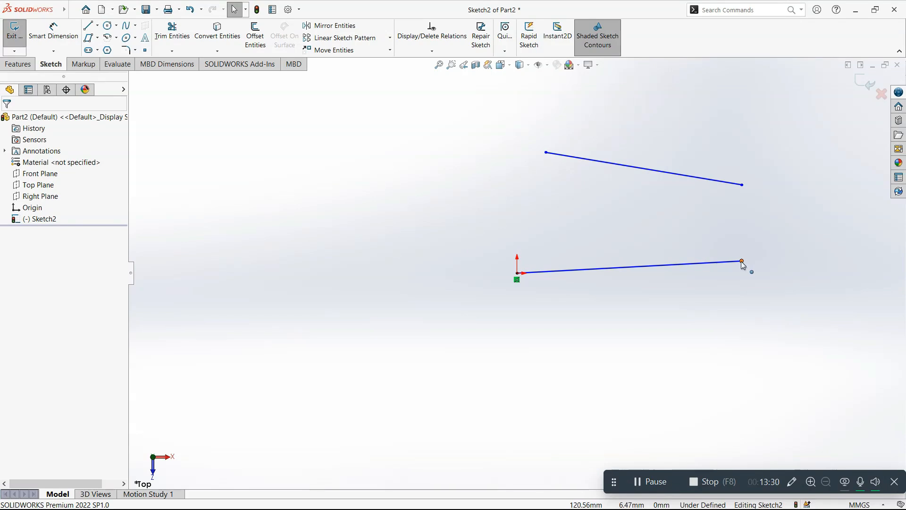
pyautogui.moveTo(742, 261); pyautogui.dragTo(799, 265)
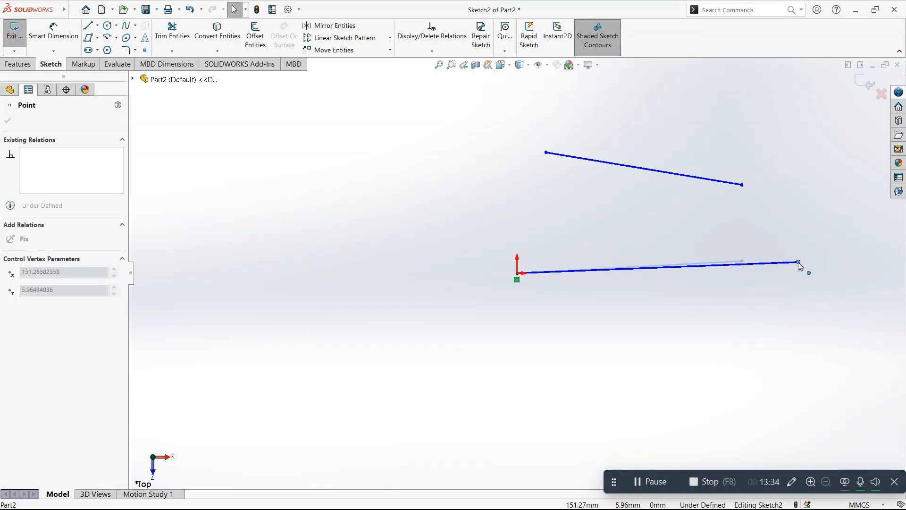
# Step: Add a Vertical relation between the two lines' positive X endpoints and move the lower endpoint to about X 90 mm, Y 3.7 mm
pyautogui.moveTo(798, 262); pyautogui.dragTo(797, 262)
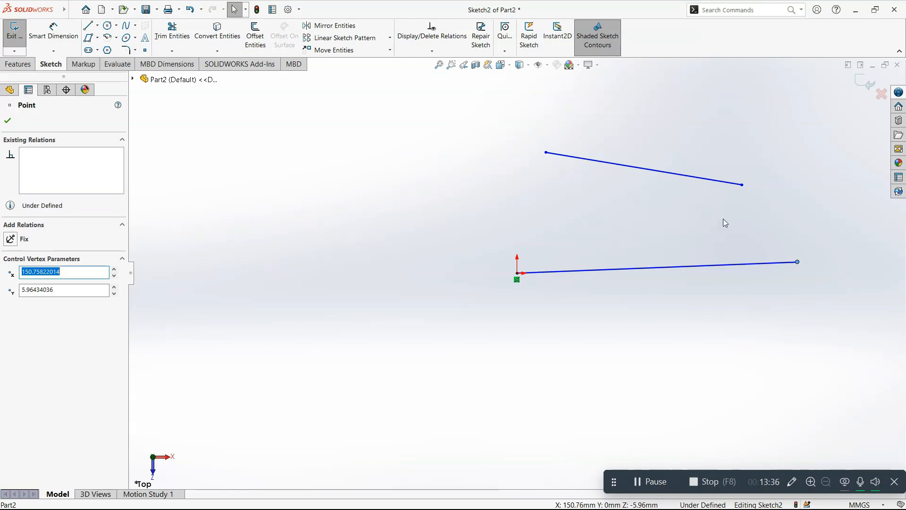
pyautogui.keyDown('ctrl'); pyautogui.click(742, 185); pyautogui.keyUp('ctrl')
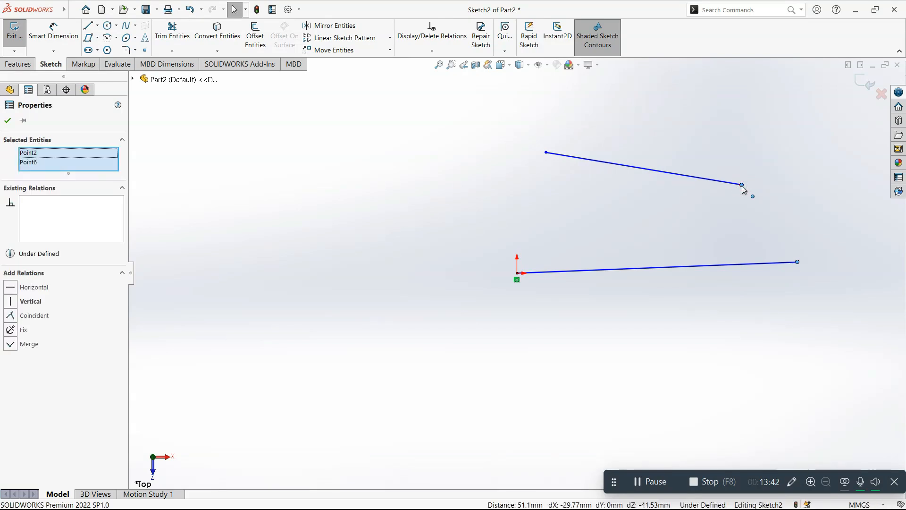
pyautogui.click(29, 300)
pyautogui.click(680, 294)
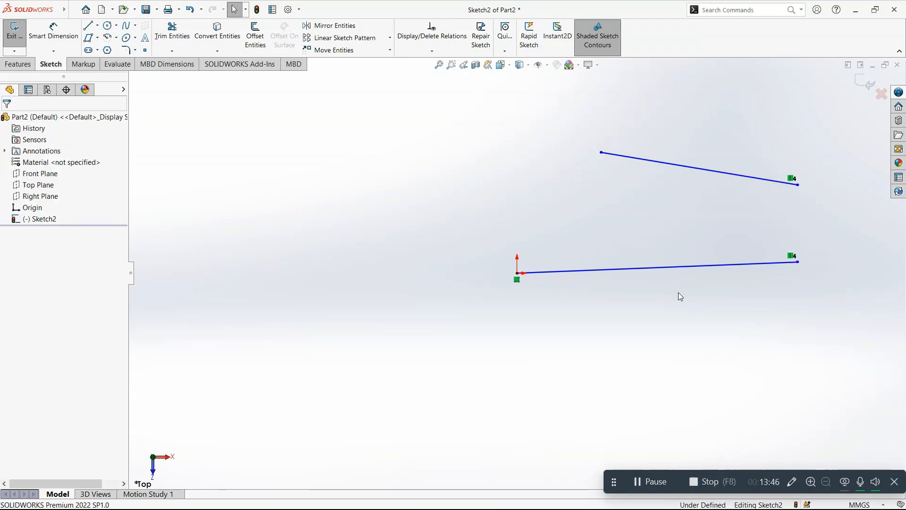
pyautogui.moveTo(798, 262); pyautogui.dragTo(686, 269)
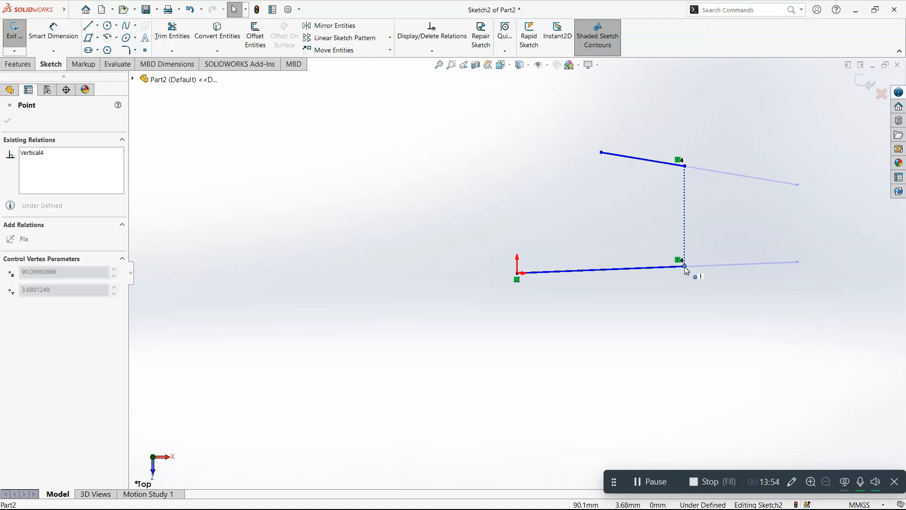
# Step: Move the lower line's free endpoint to about X 131 mm, Y 10 mm
pyautogui.moveTo(686, 271); pyautogui.dragTo(763, 256)
pyautogui.click(728, 277)
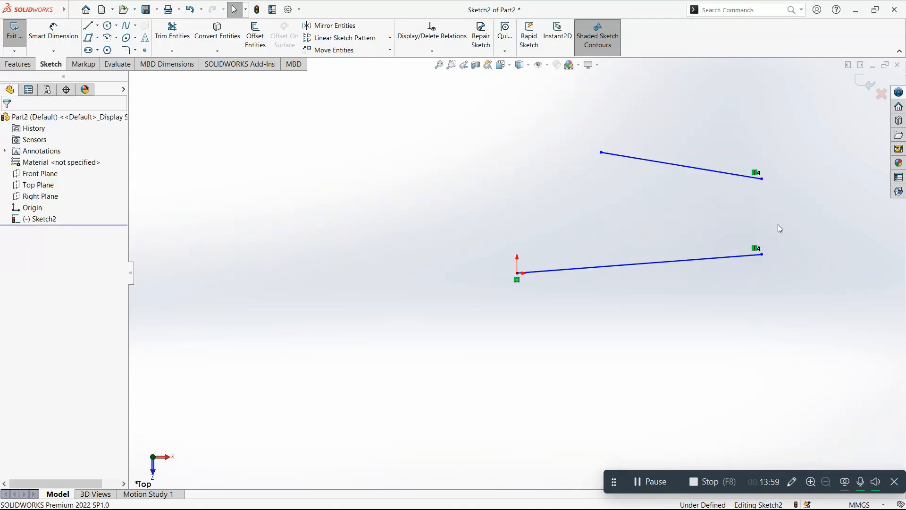
# Step: Add a Vertical relation between the upper line's other endpoint and the lower line's endpoint at the origin, and move the upper endpoint to about Y 46 mm
pyautogui.click(602, 153)
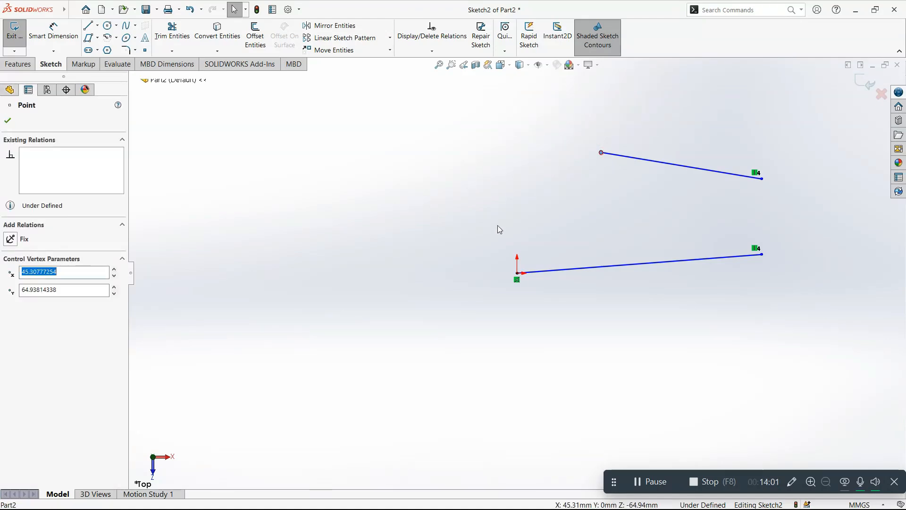
pyautogui.keyDown('ctrl'); pyautogui.click(517, 274); pyautogui.keyUp('ctrl')
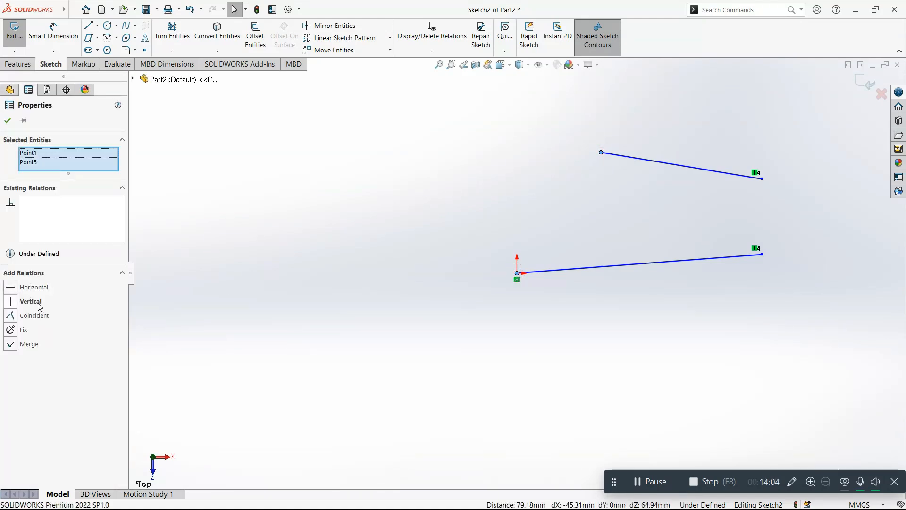
pyautogui.click(30, 302)
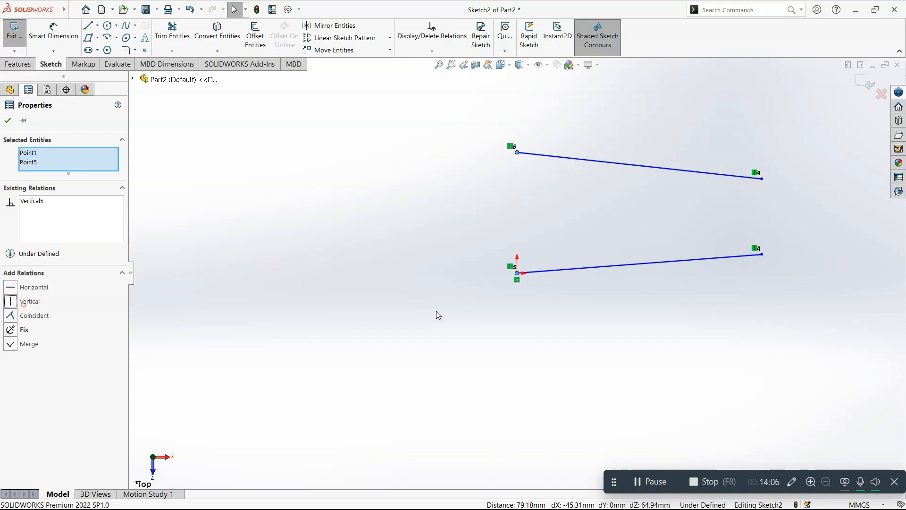
pyautogui.click(436, 315)
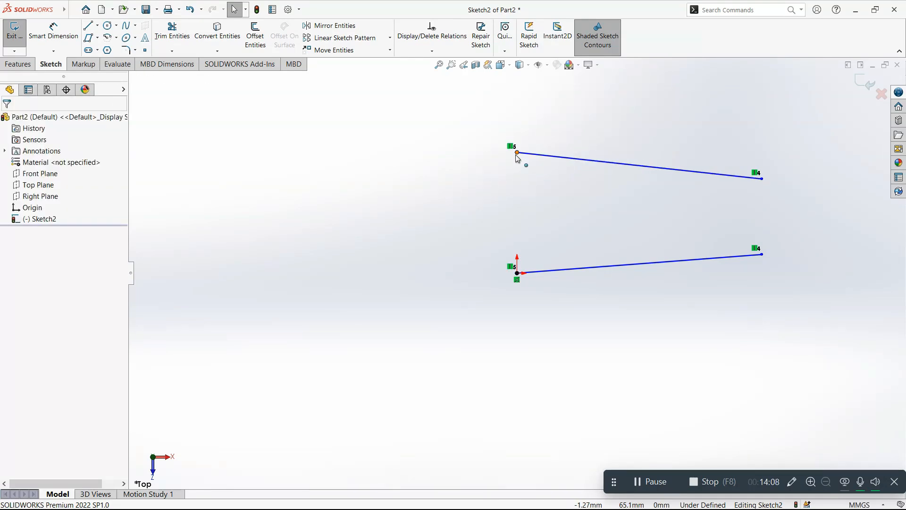
pyautogui.moveTo(517, 153); pyautogui.dragTo(562, 197)
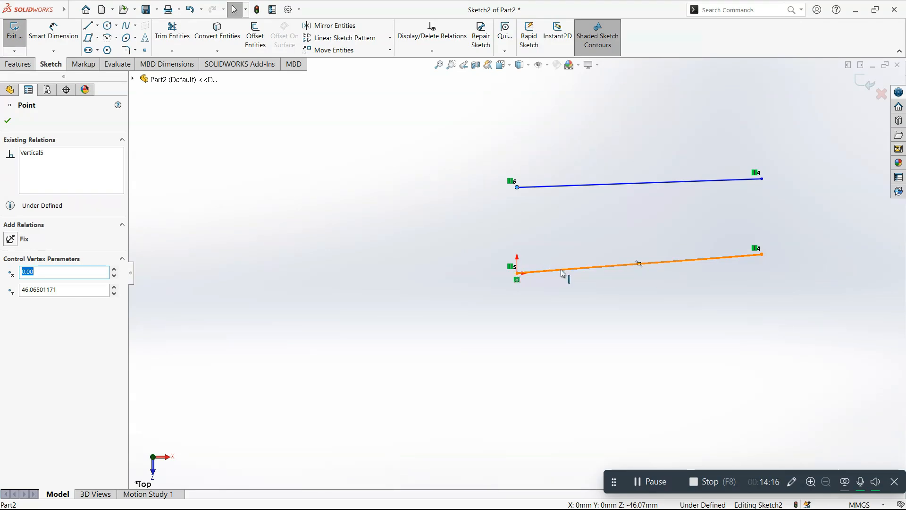
# Step: Delete the Coincident relation holding the lower line's start point at the origin, and place the point back on the origin
pyautogui.moveTo(518, 273); pyautogui.dragTo(509, 287)
pyautogui.click(516, 281)
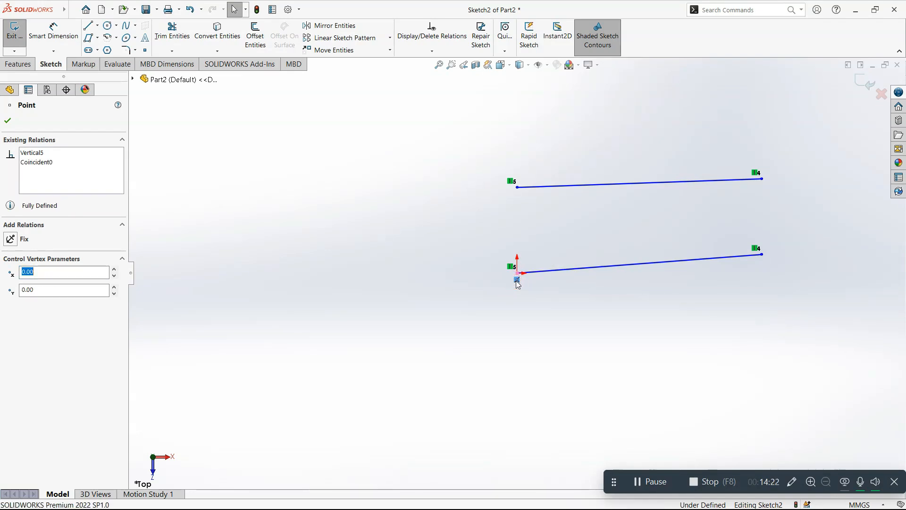
pyautogui.press('Delete')
pyautogui.moveTo(518, 274)
pyautogui.mouseDown()
pyautogui.moveTo(495, 307)
pyautogui.moveTo(536, 330)
pyautogui.moveTo(458, 340)
pyautogui.moveTo(471, 273)
pyautogui.moveTo(517, 273)
pyautogui.mouseUp()
pyautogui.click(516, 292)
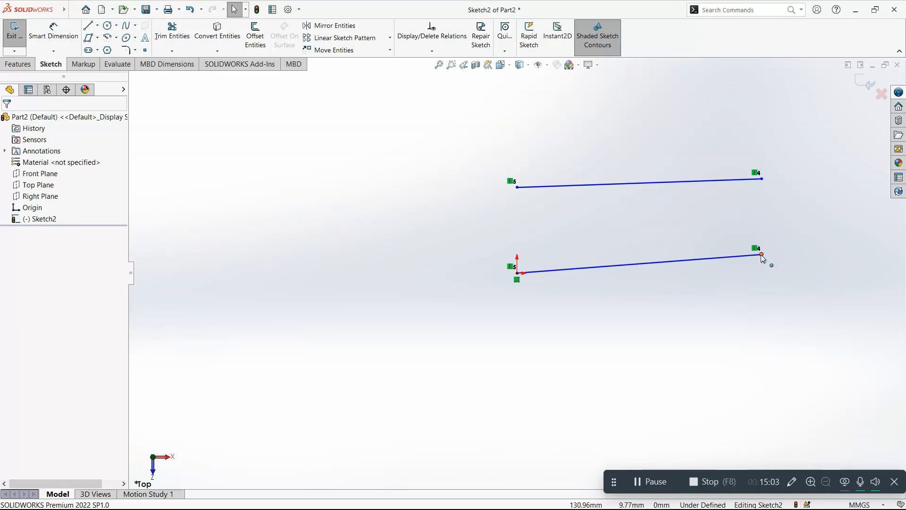
# Step: Shorten the lower line to about 118 mm by moving its free endpoint, and add a Horizontal relation to the line
pyautogui.moveTo(762, 254); pyautogui.dragTo(742, 273)
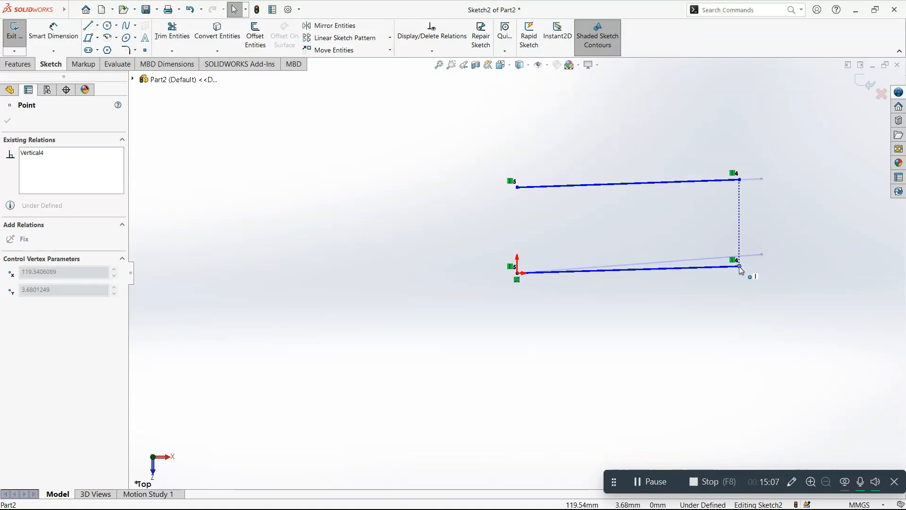
pyautogui.click(720, 283)
pyautogui.click(721, 271)
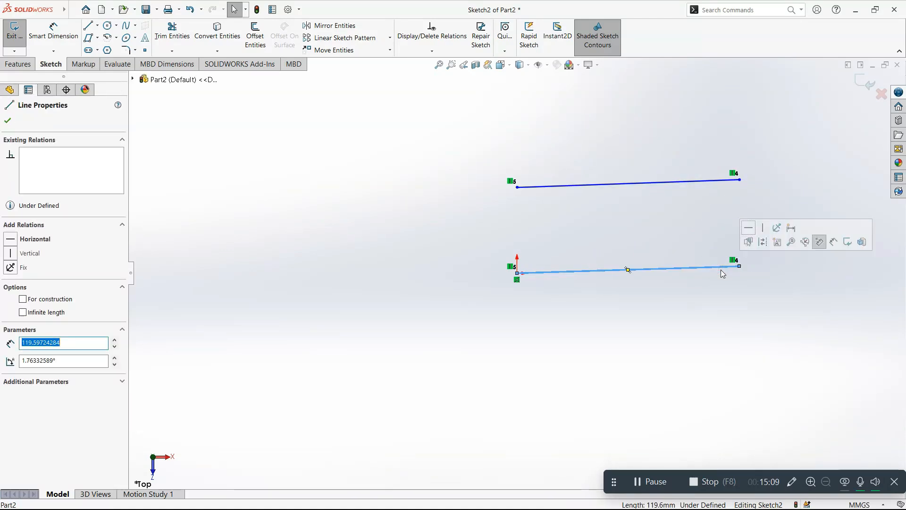
pyautogui.click(740, 280)
pyautogui.moveTo(740, 267)
pyautogui.mouseDown()
pyautogui.moveTo(738, 202)
pyautogui.moveTo(738, 282)
pyautogui.moveTo(736, 262)
pyautogui.mouseUp()
pyautogui.click(730, 264)
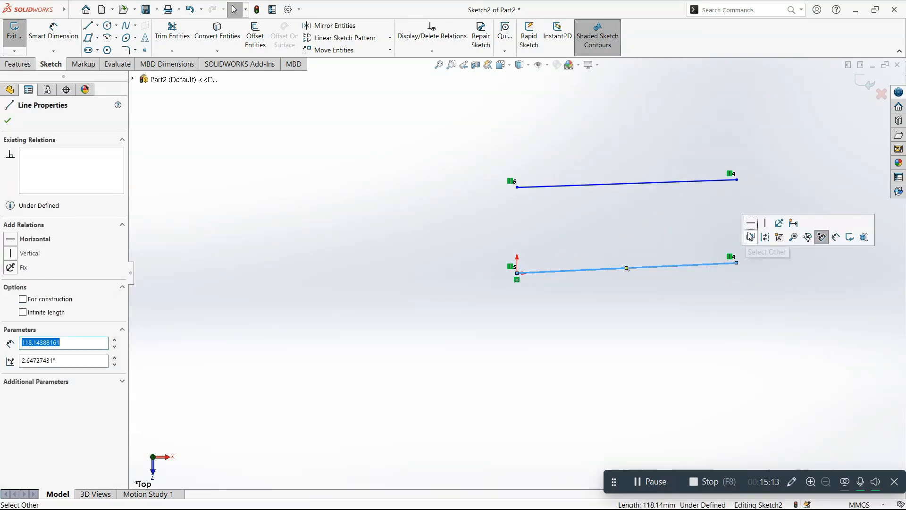
pyautogui.click(753, 224)
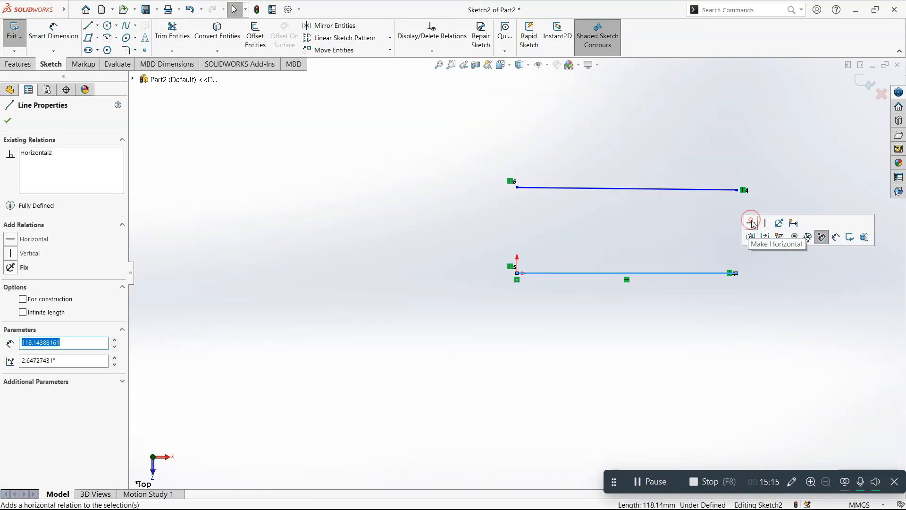
pyautogui.click(735, 308)
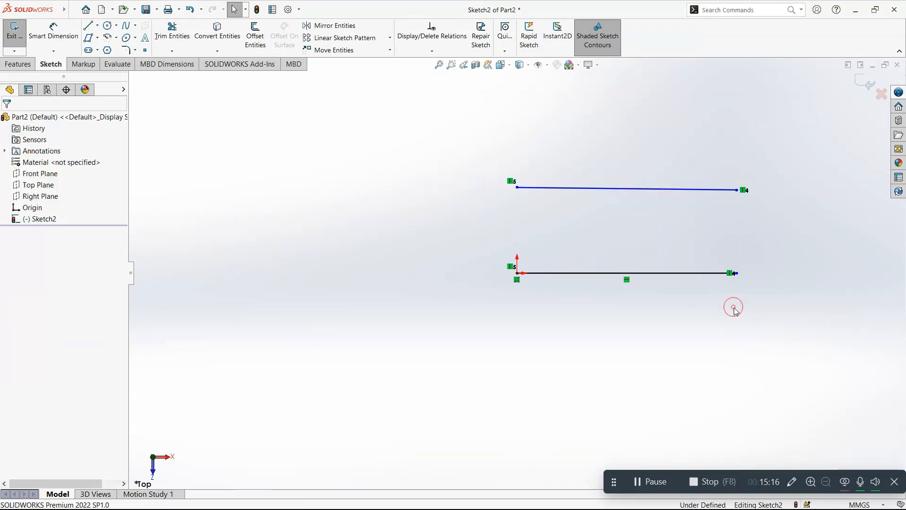
# Step: Add a Parallel relation between the lower line and the upper line
pyautogui.click(714, 273)
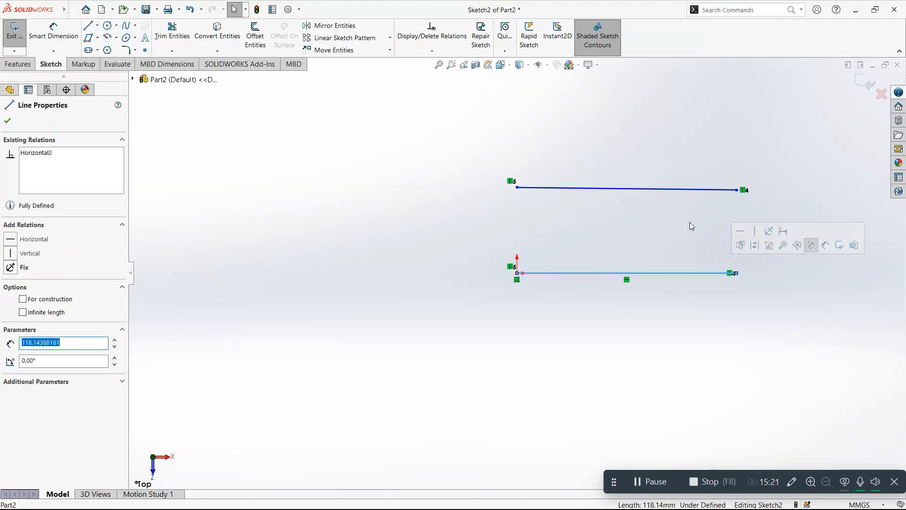
pyautogui.keyDown('ctrl'); pyautogui.click(644, 188); pyautogui.keyUp('ctrl')
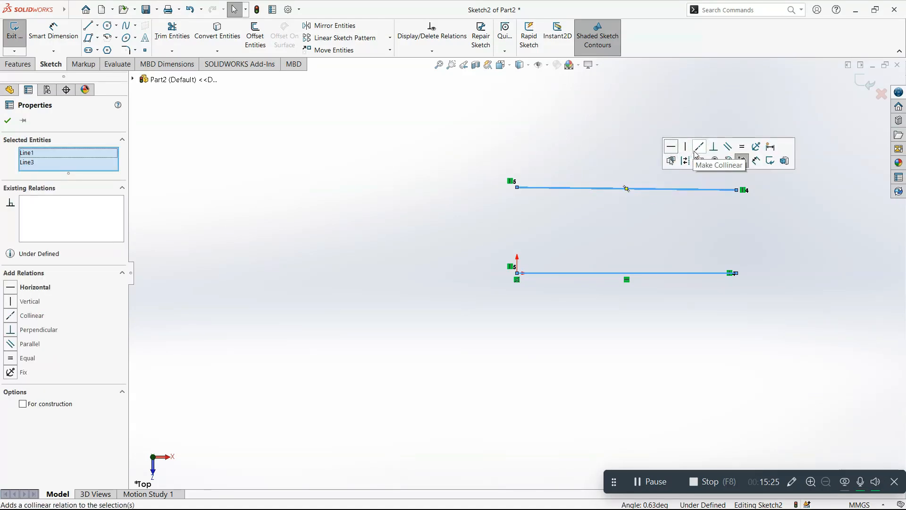
pyautogui.click(730, 148)
pyautogui.click(754, 221)
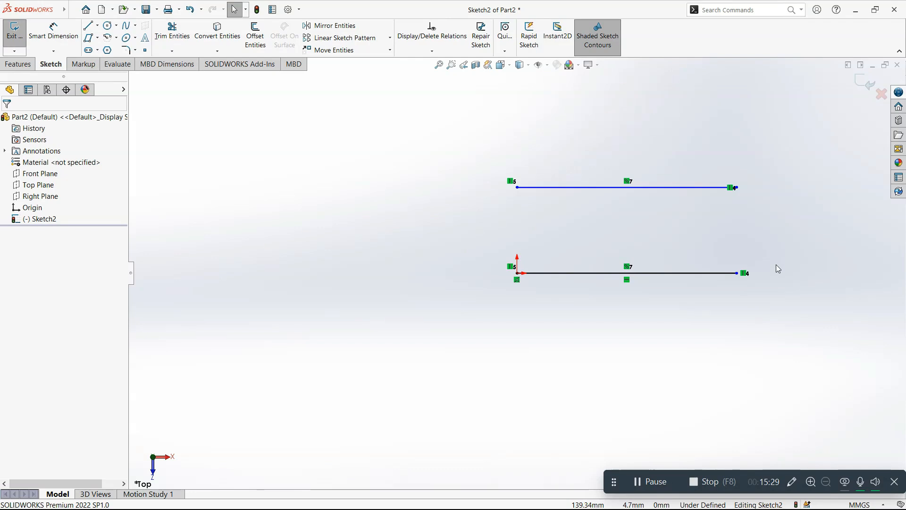
# Step: Dimension the distance between the two parallel lines as 50 mm with Smart Dimension
pyautogui.moveTo(776, 265); pyautogui.dragTo(771, 203, button='right')
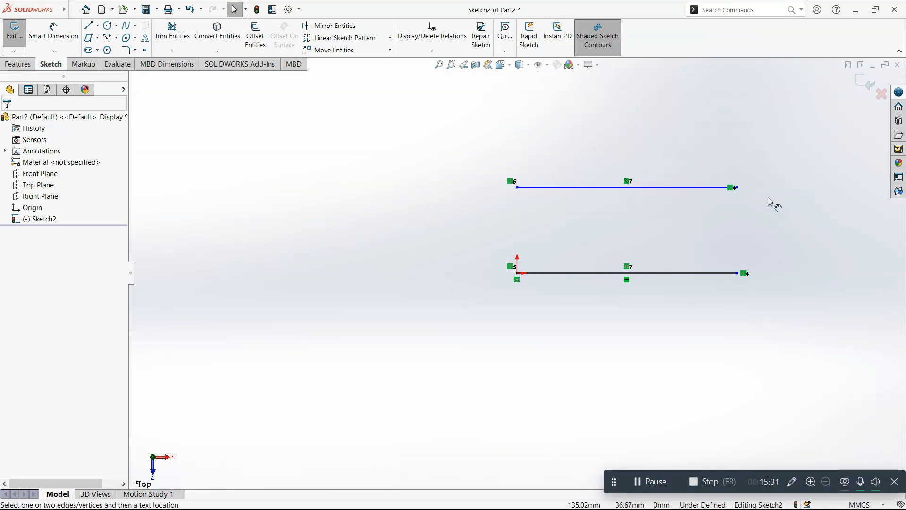
pyautogui.click(692, 188)
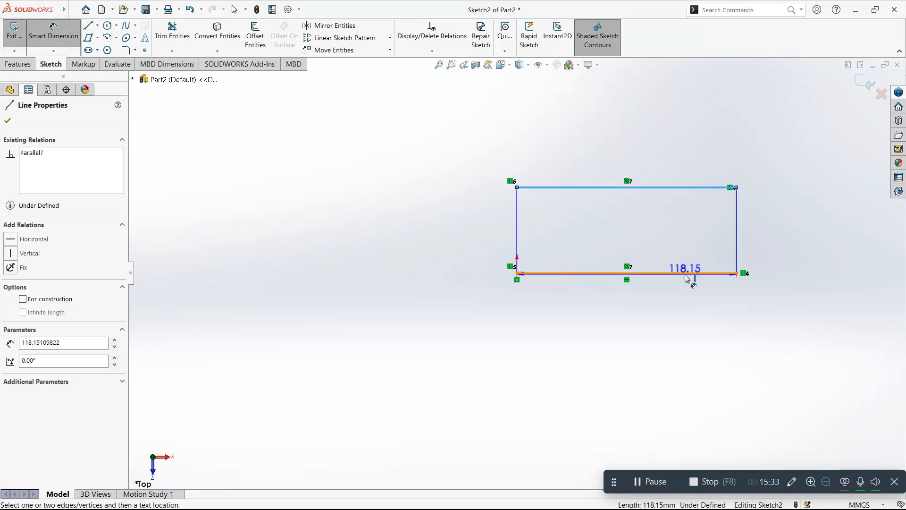
pyautogui.click(692, 274)
pyautogui.click(784, 246)
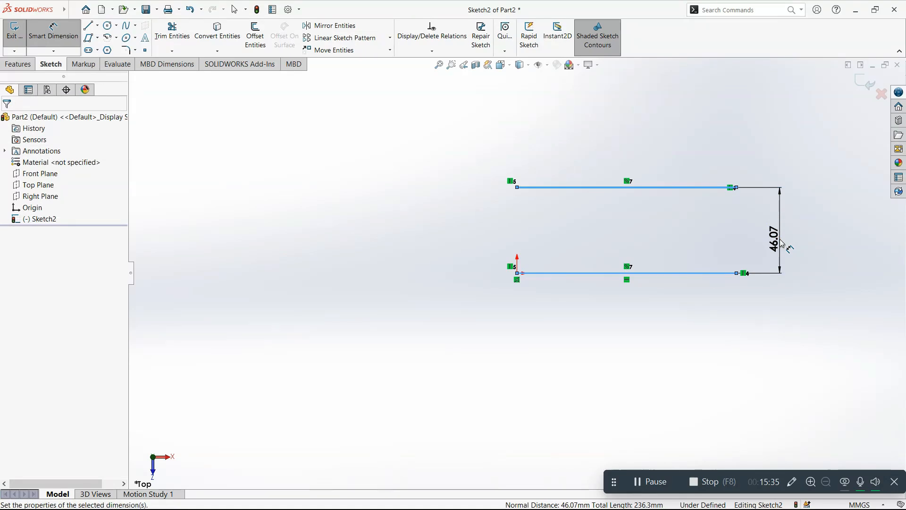
pyautogui.write('50')
pyautogui.press('Return')
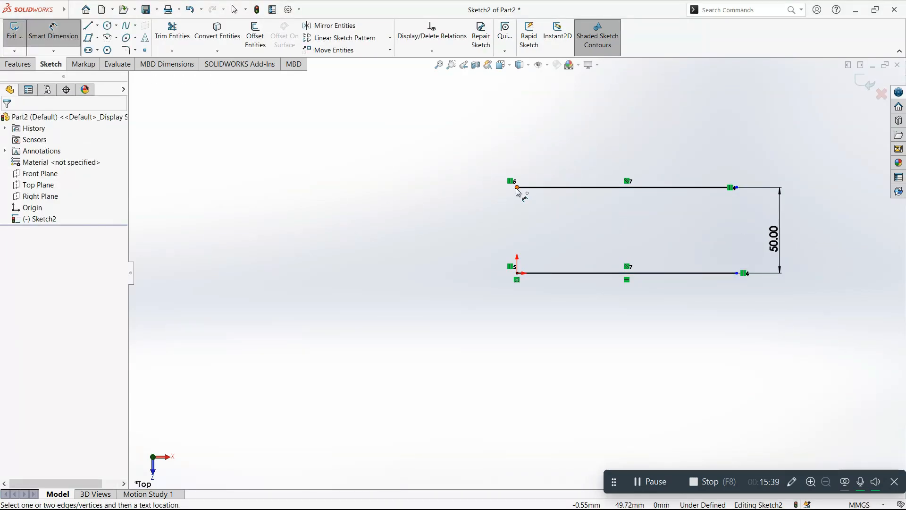
pyautogui.press('Escape')
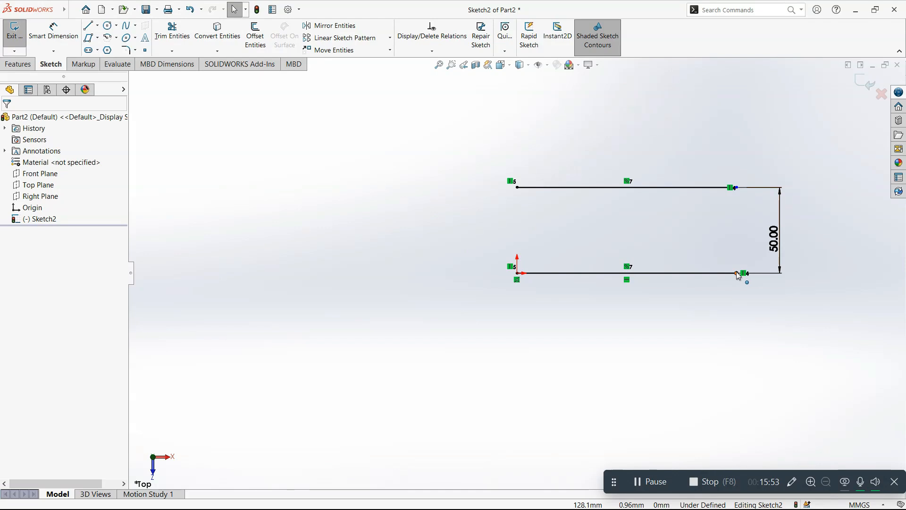
# Step: Shorten both lines to about 89 mm by moving the lower line's free endpoint
pyautogui.moveTo(738, 274)
pyautogui.mouseDown()
pyautogui.moveTo(628, 285)
pyautogui.moveTo(670, 292)
pyautogui.mouseUp()
pyautogui.click(645, 309)
pyautogui.moveTo(636, 324); pyautogui.dragTo(631, 260, button='right')
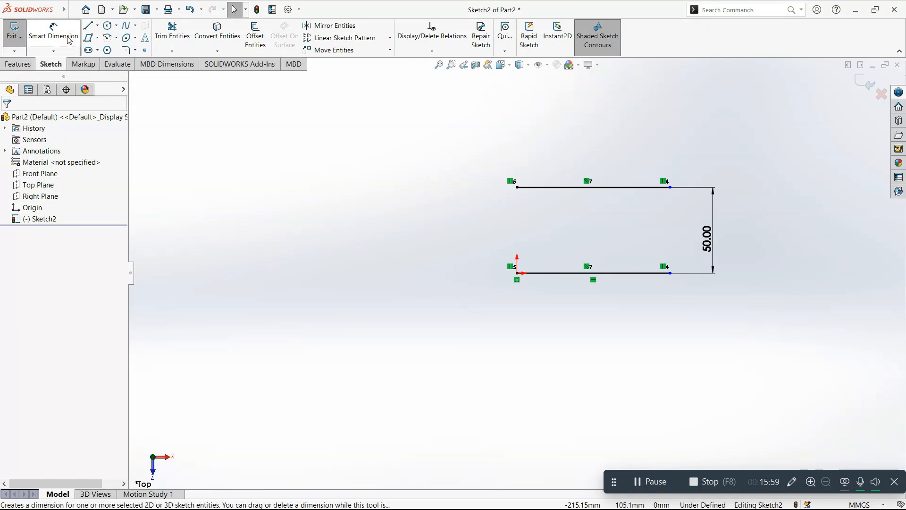
# Step: Dimension the lower line's length as 100 mm with Smart Dimension
pyautogui.click(67, 35)
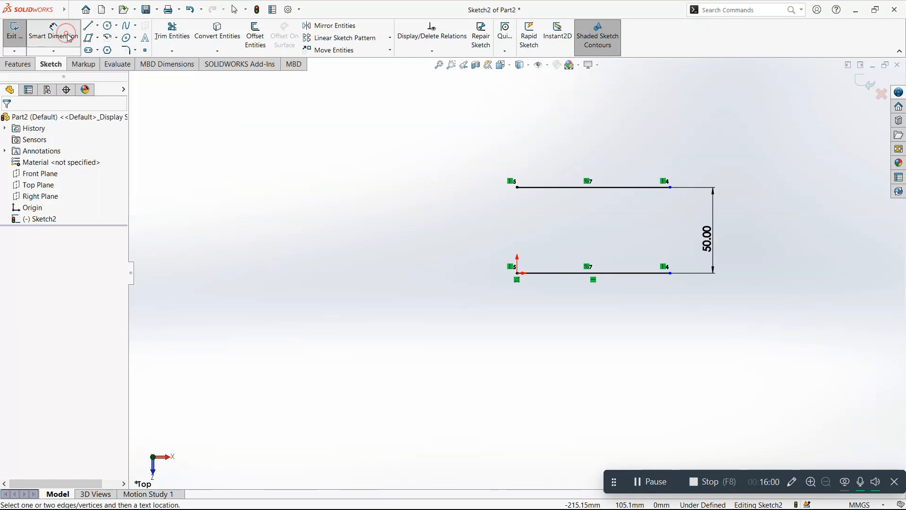
pyautogui.click(579, 274)
pyautogui.click(575, 306)
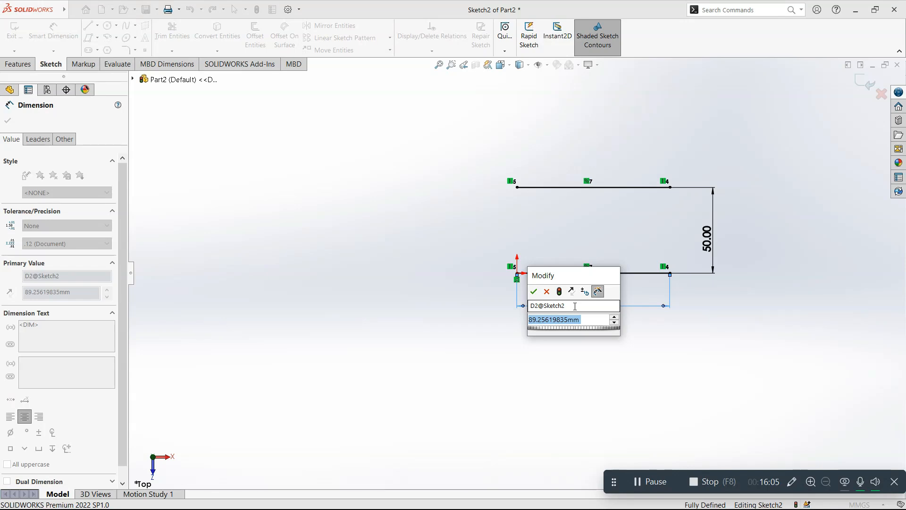
pyautogui.write('100')
pyautogui.press('Return')
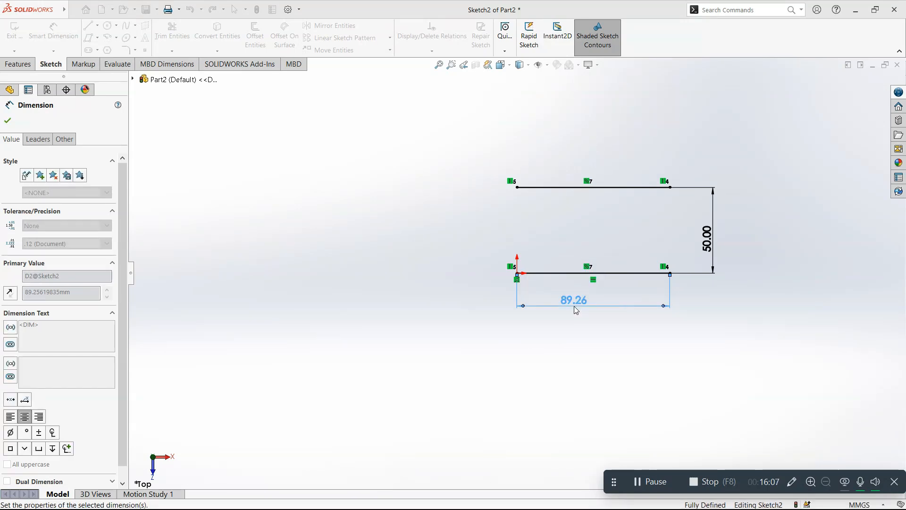
pyautogui.click(570, 335)
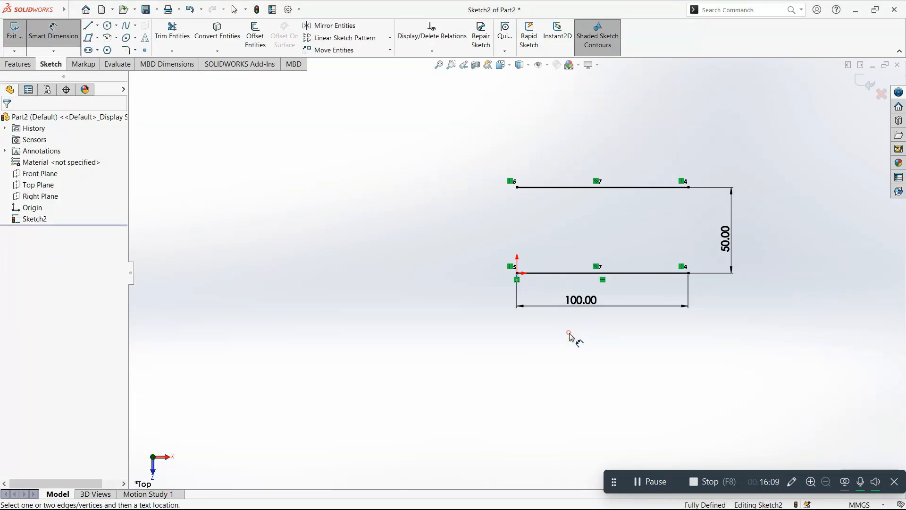
pyautogui.press('Escape')
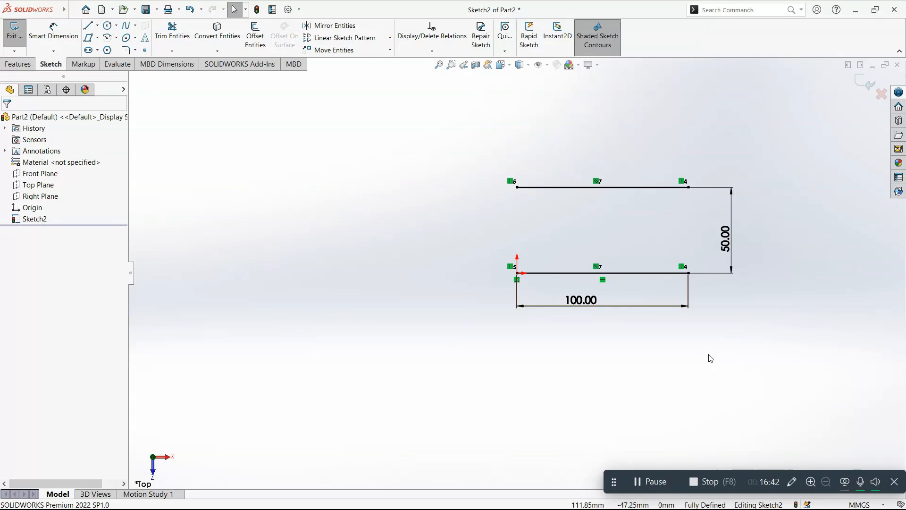
# Step: Exit the sketch and reopen it for editing from the lower line
pyautogui.click(865, 82)
pyautogui.moveTo(415, 299)
pyautogui.mouseDown(button='right')
pyautogui.moveTo(438, 259)
pyautogui.moveTo(534, 189)
pyautogui.mouseUp(button='right')
pyautogui.moveTo(490, 247); pyautogui.dragTo(565, 150, button='right')
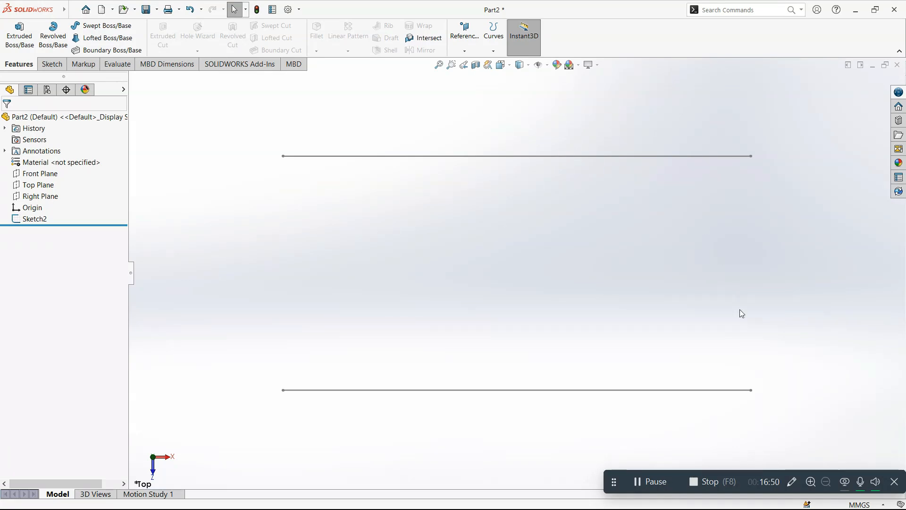
pyautogui.doubleClick(646, 390)
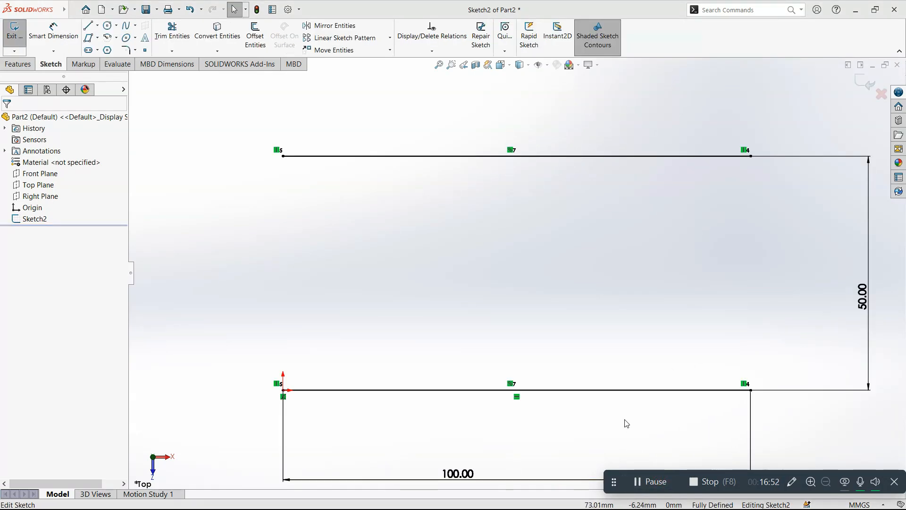